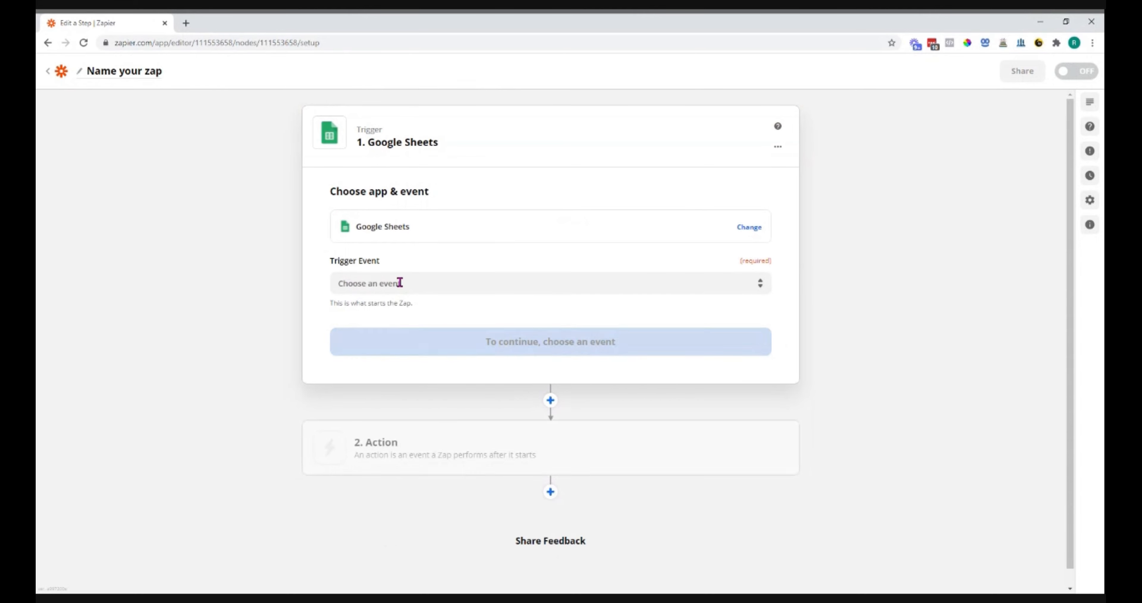
Step: Set the Google Sheets trigger event to New Spreadsheet Row and choose the Sheets Gmail account
left_click(406, 283)
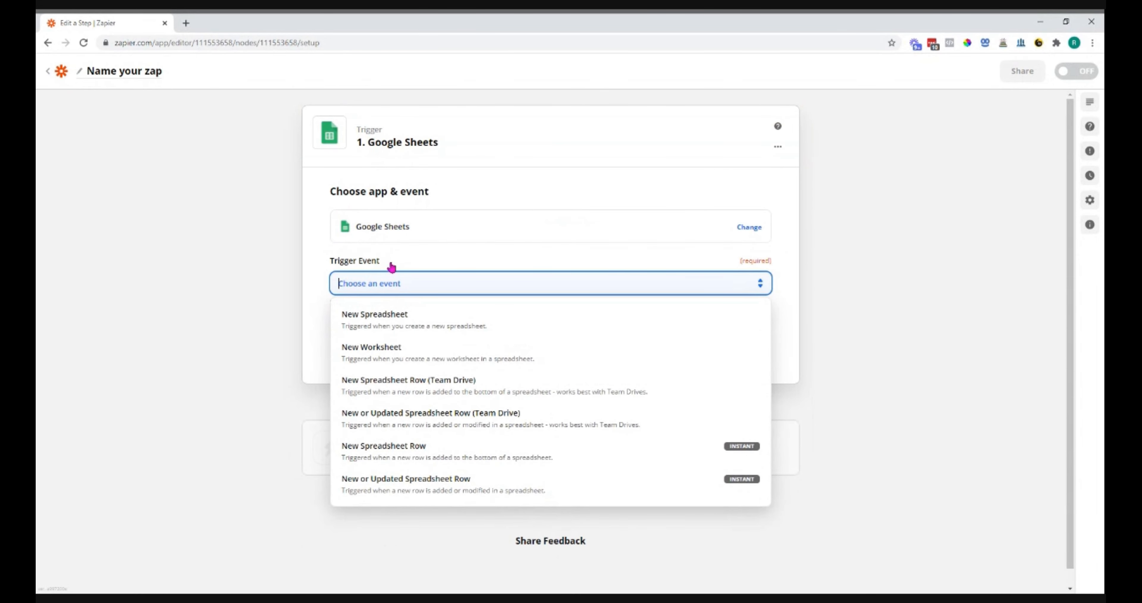
left_click(415, 458)
left_click(517, 354)
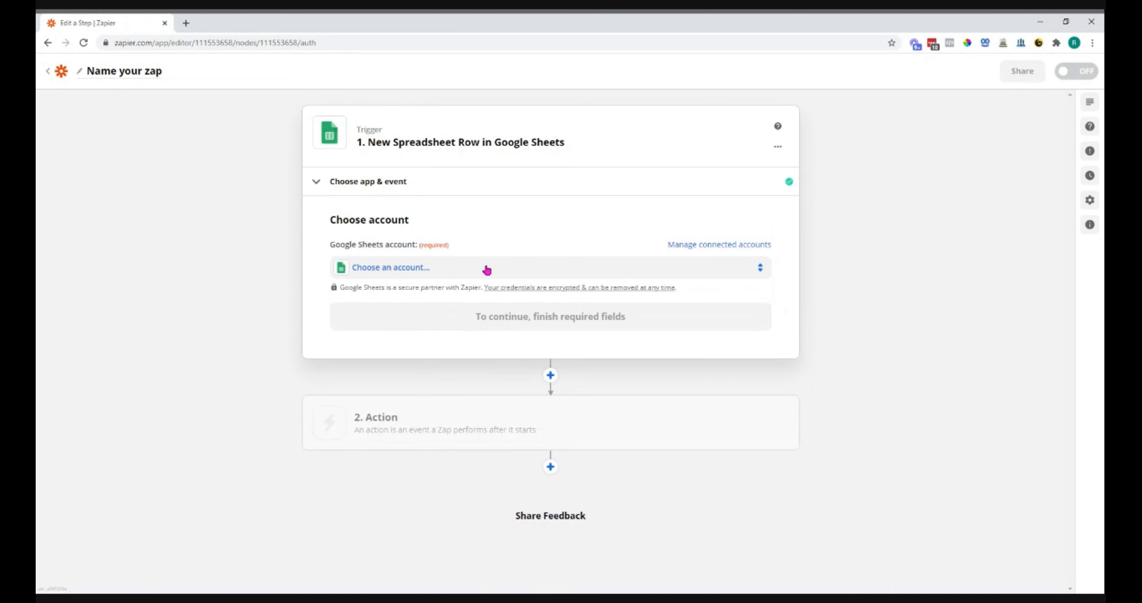
left_click(525, 267)
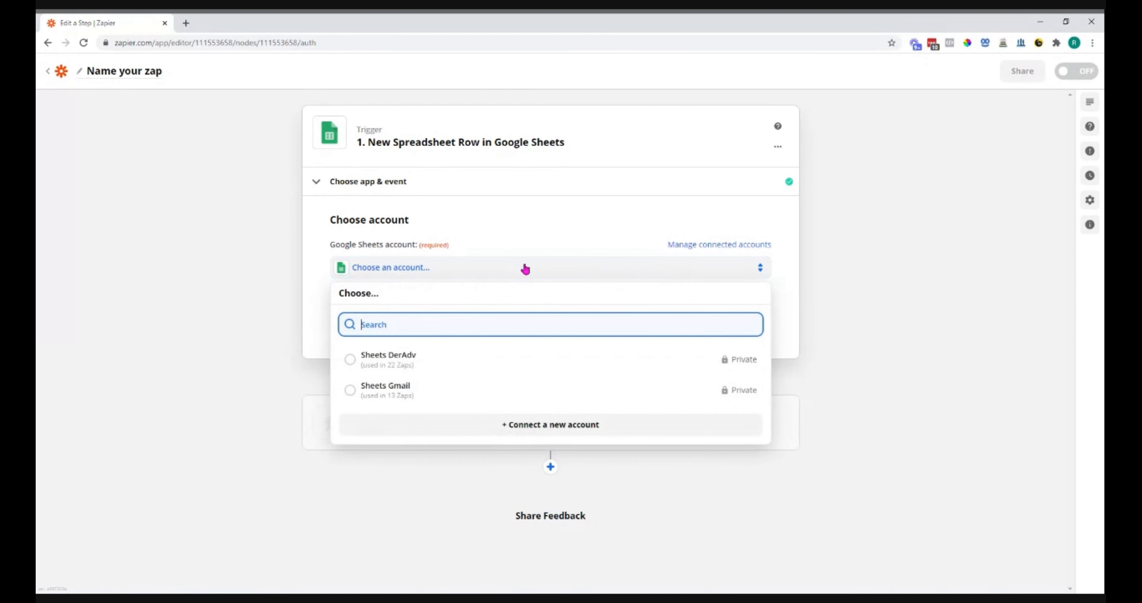
left_click(475, 394)
left_click(525, 321)
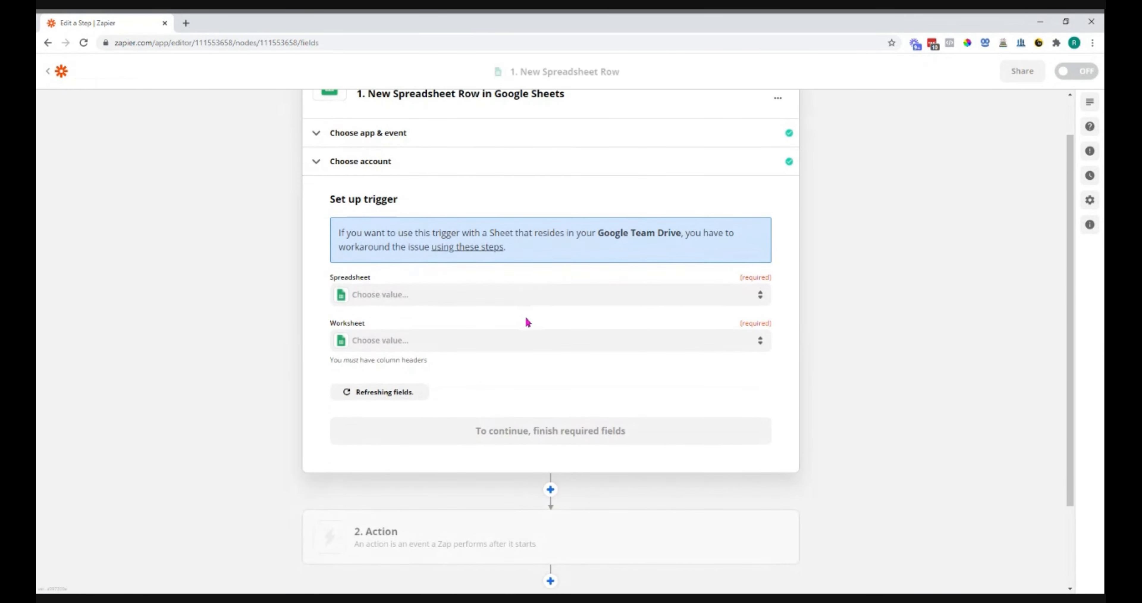
Step: Set up the trigger with the Zapier Testing spreadsheet and the Sheet1 worksheet
left_click(536, 303)
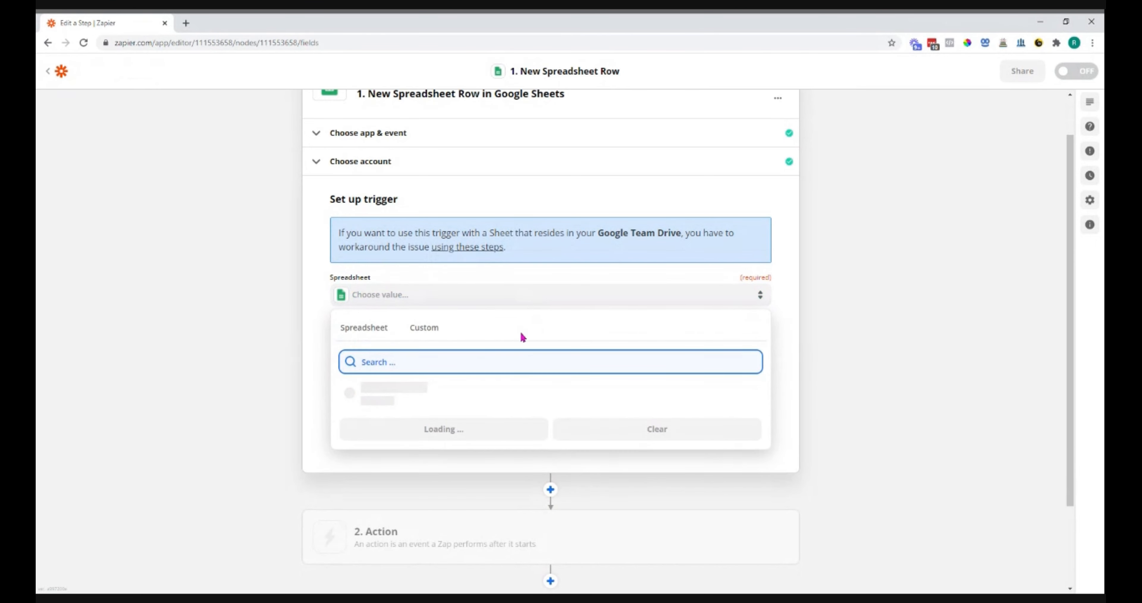
left_click(495, 390)
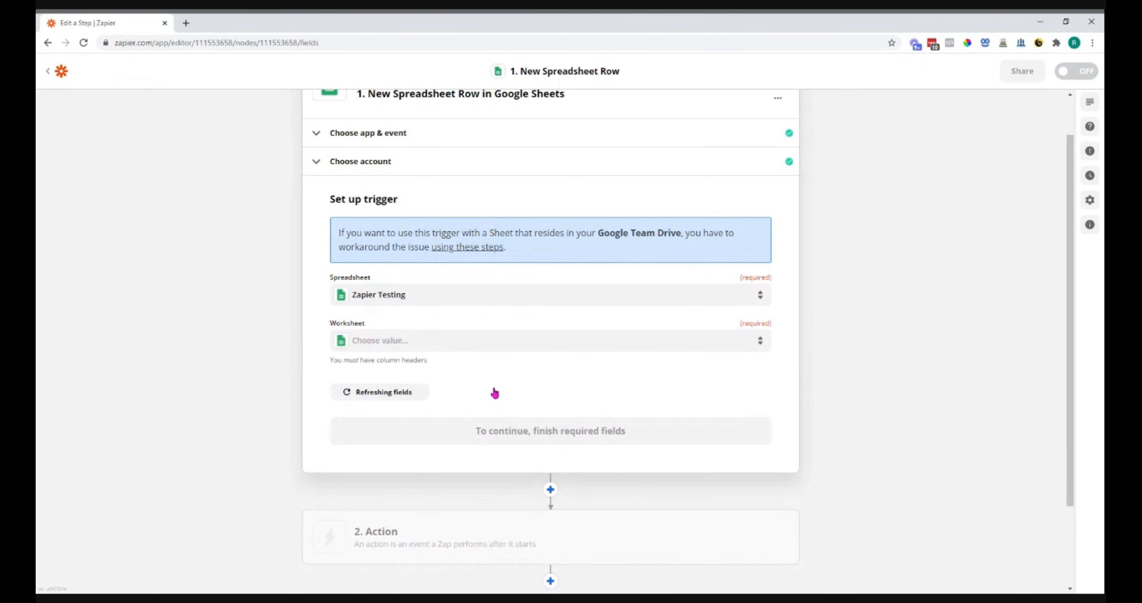
left_click(530, 346)
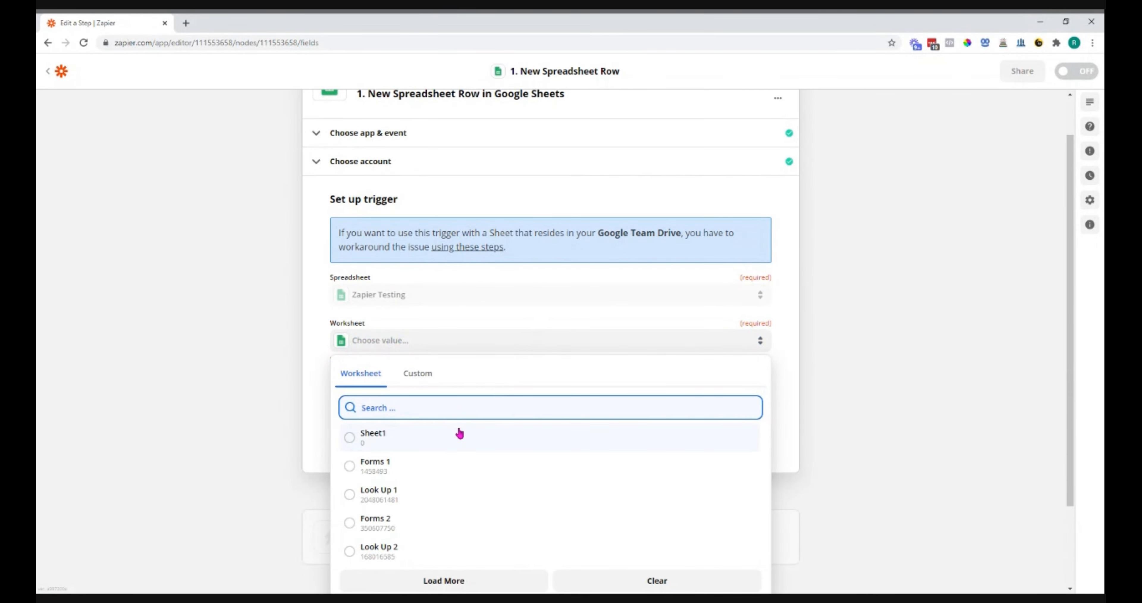
left_click(459, 432)
left_click(507, 427)
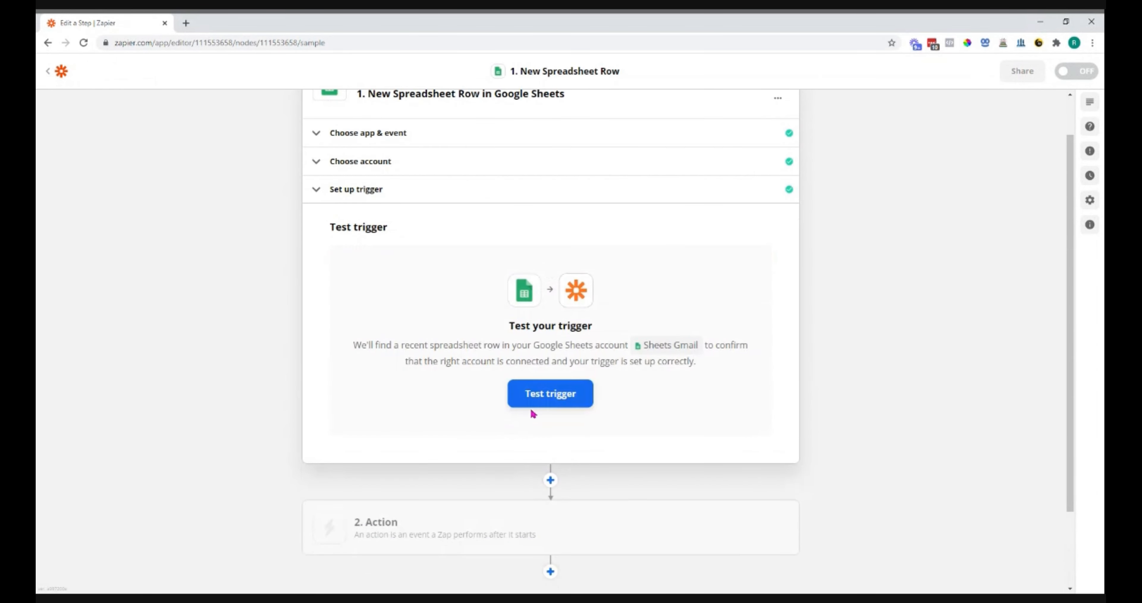
Step: Test the trigger, review the available sample rows, and continue with Spreadsheet Row A
left_click(541, 402)
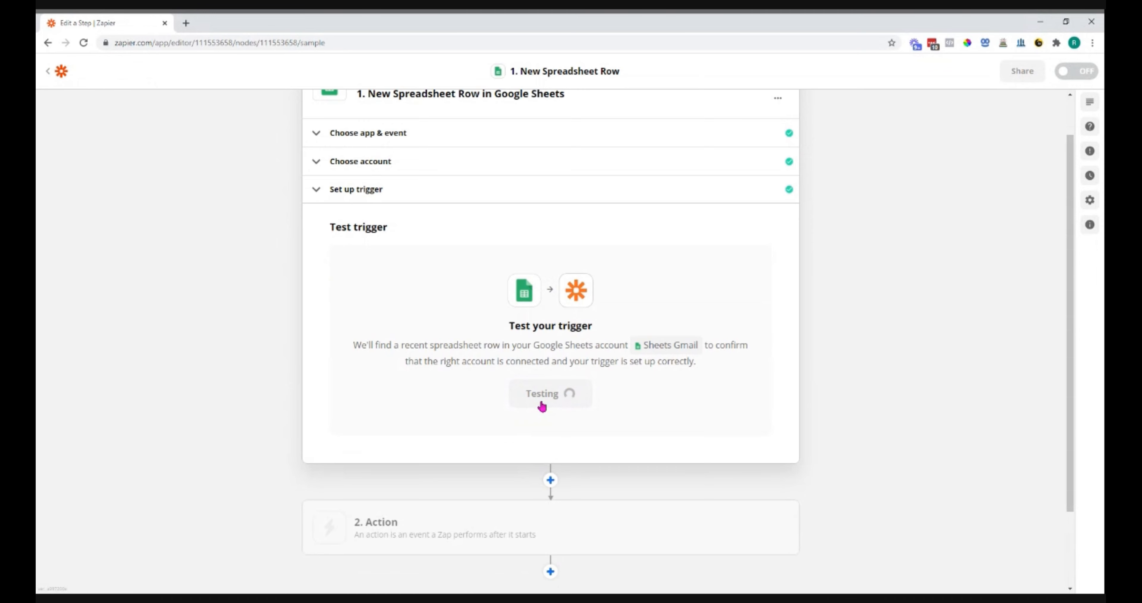
left_click(594, 317)
left_click(552, 397)
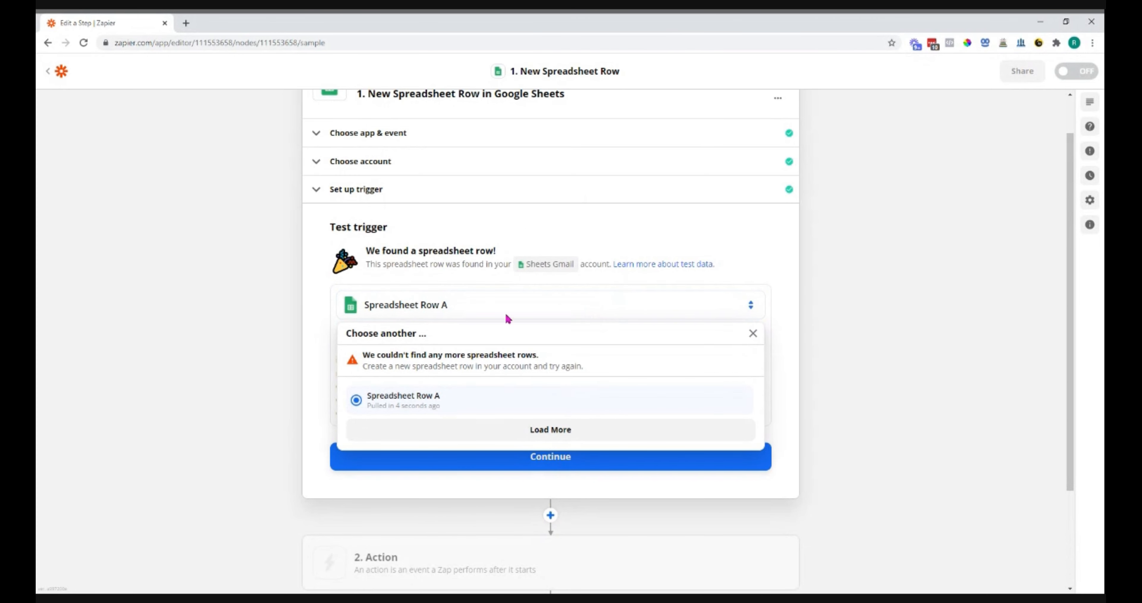
left_click(752, 333)
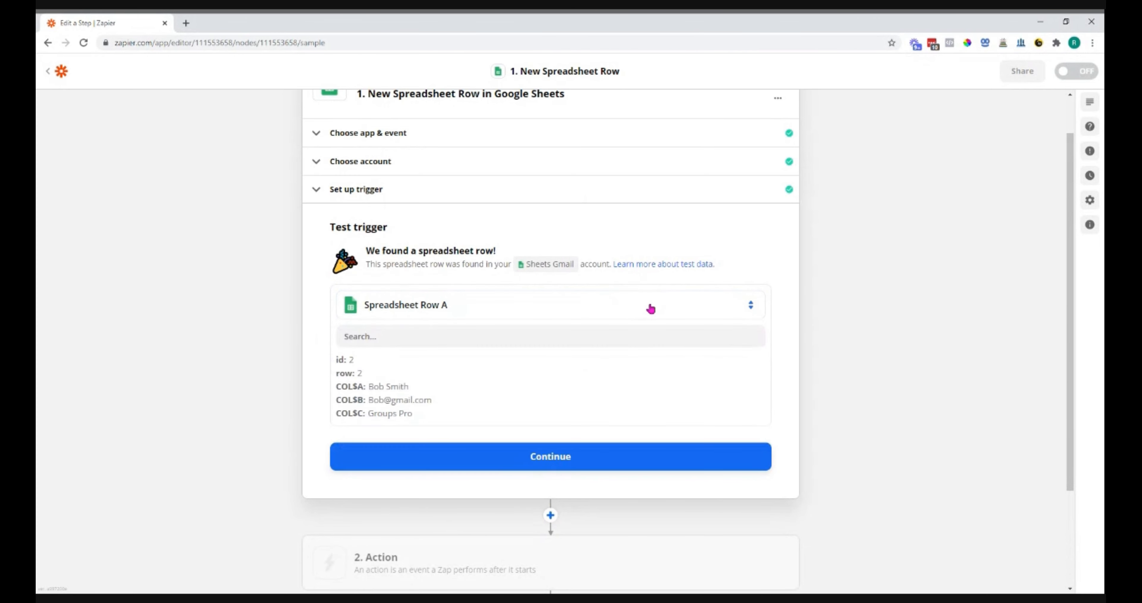
left_click(543, 457)
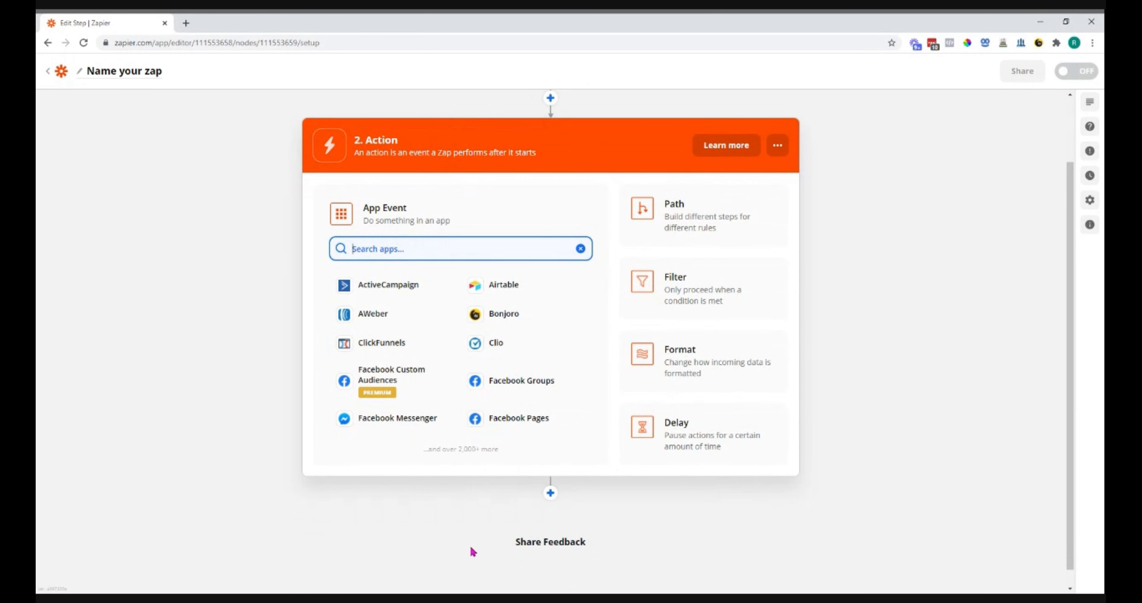
Step: Find Google Sheets as the action app and set its event to Create Spreadsheet Row
type("sheet")
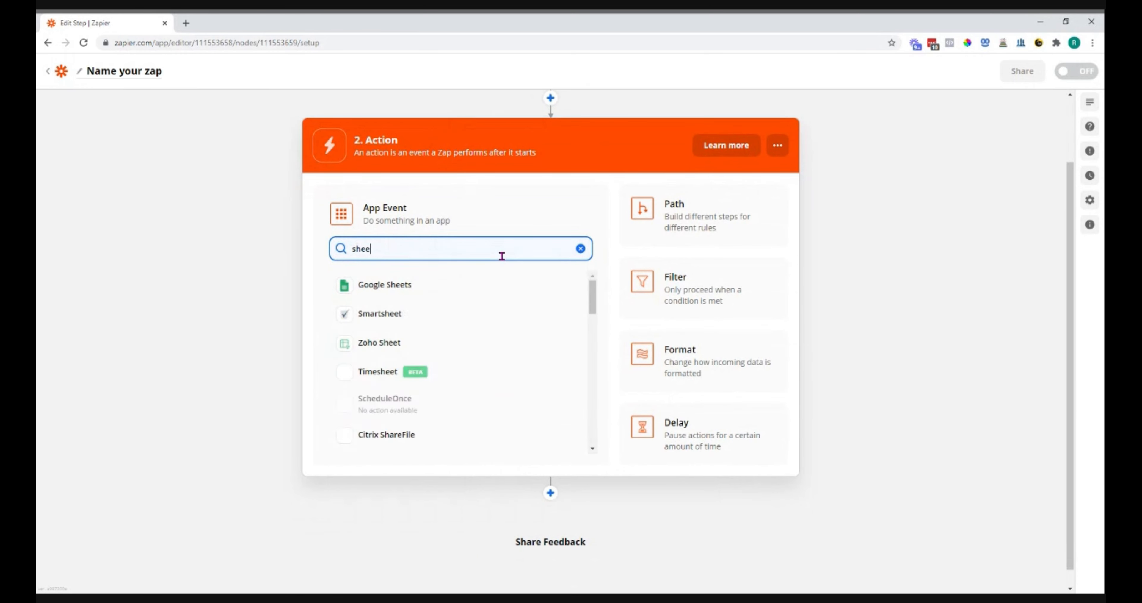
left_click(468, 283)
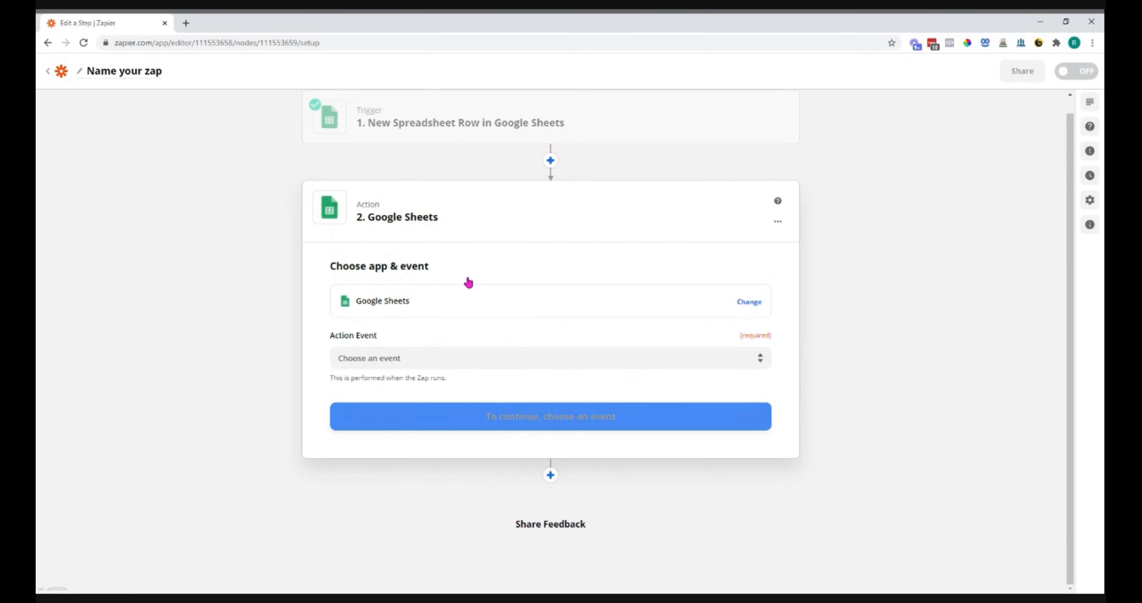
left_click(451, 354)
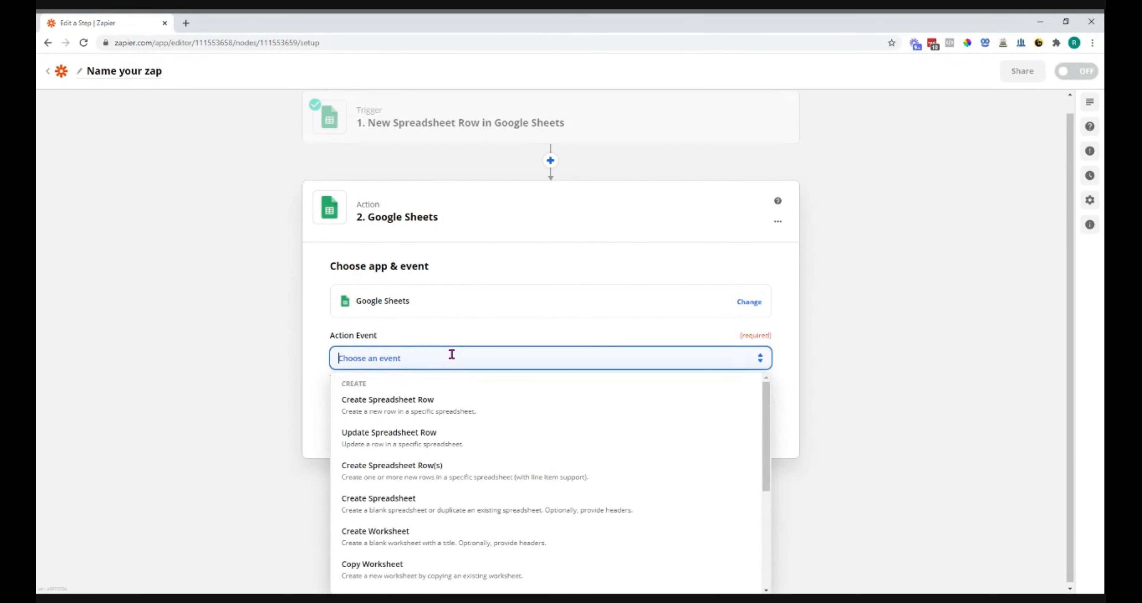
left_click(445, 400)
left_click(454, 415)
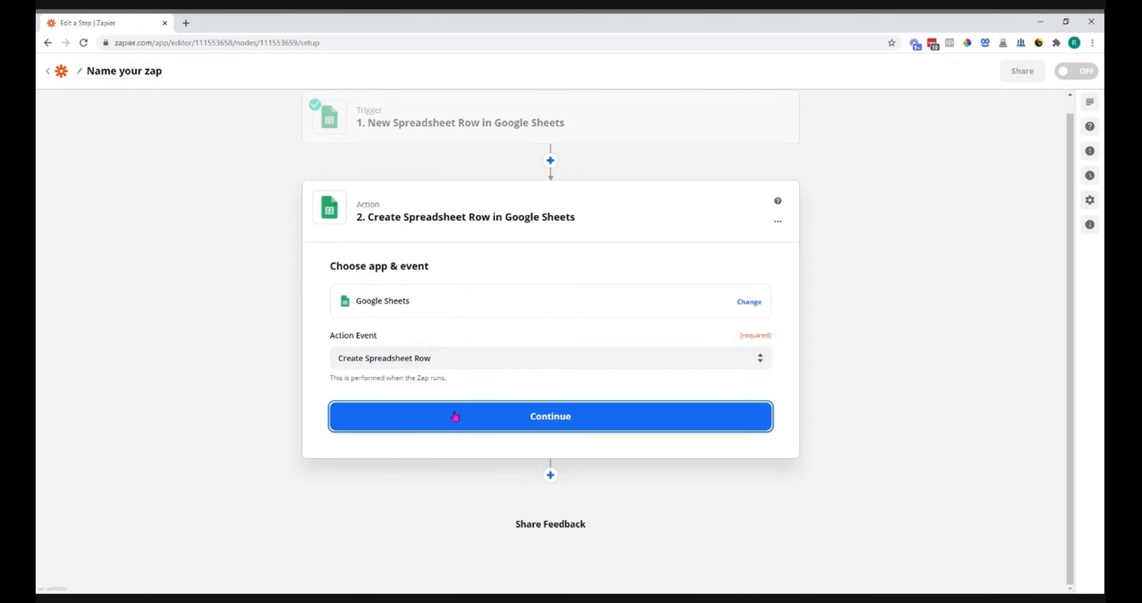
Step: Choose the Sheets Gmail account for the Create Spreadsheet Row action
left_click(480, 361)
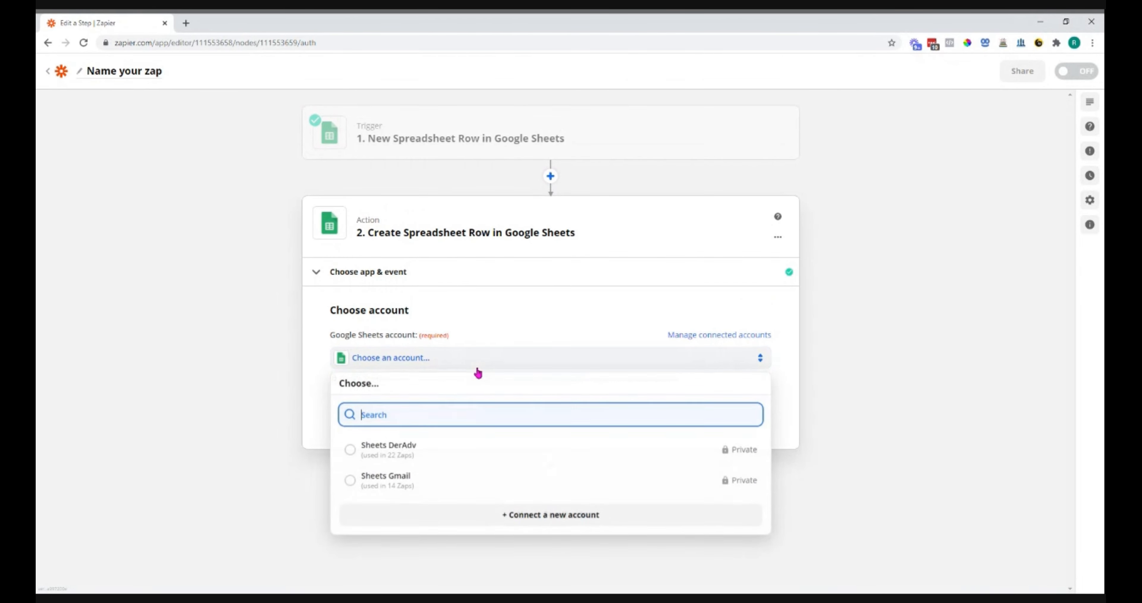
left_click(441, 479)
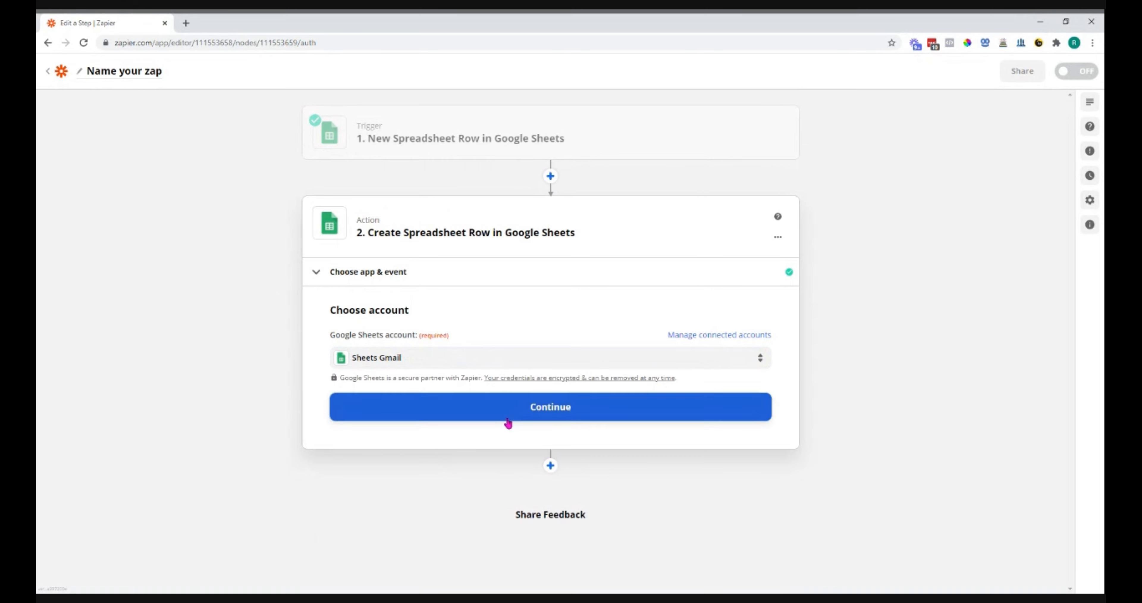
left_click(508, 423)
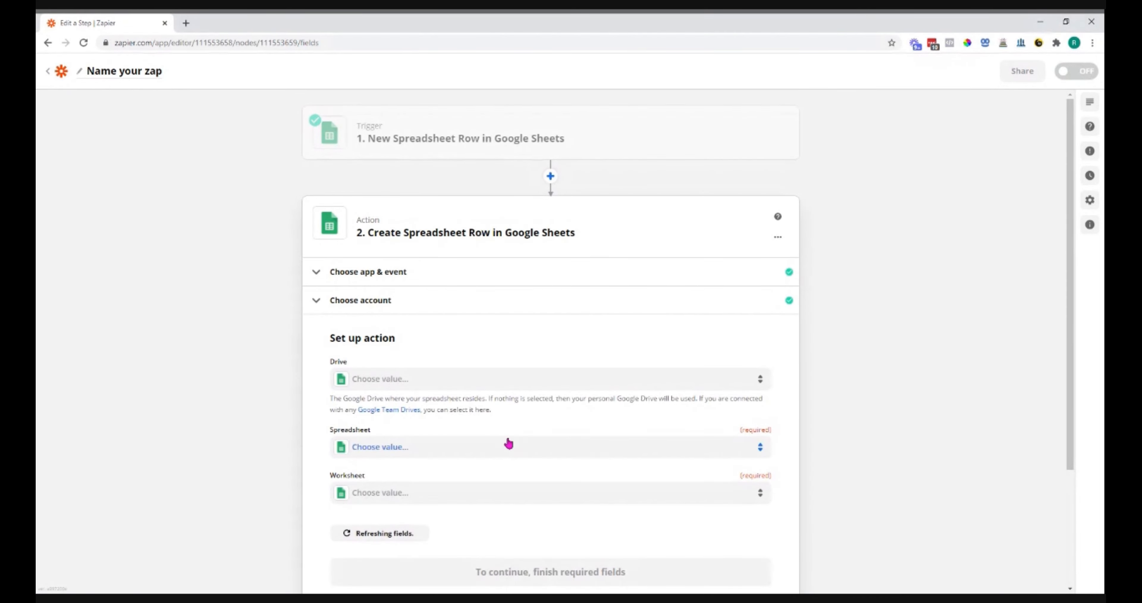
Step: Set the action's spreadsheet to Zapier Testing and its worksheet to Forms 1
left_click(503, 454)
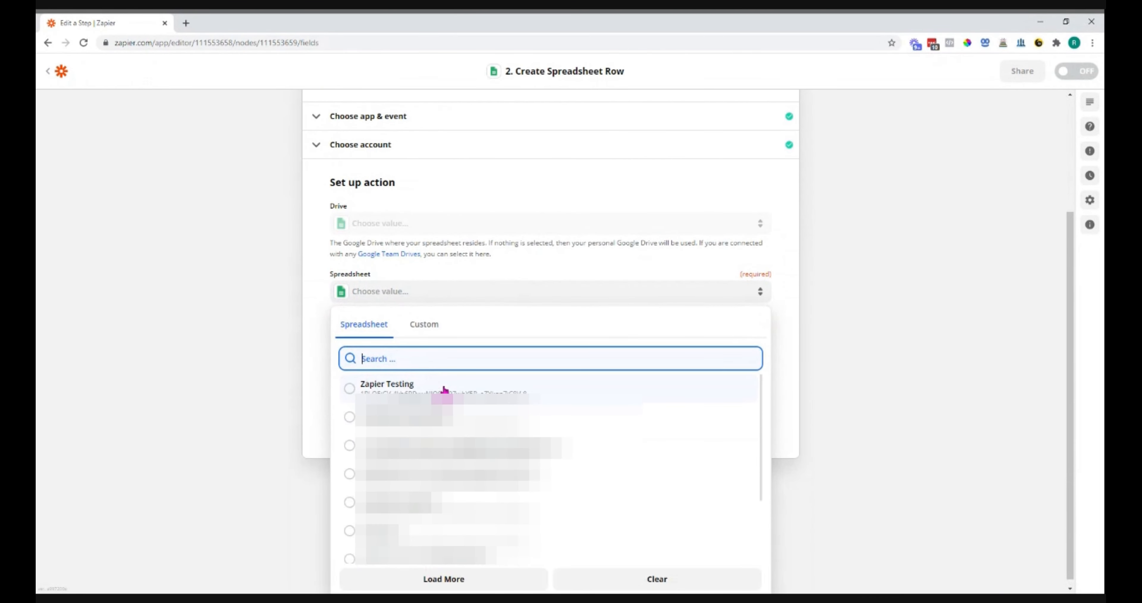
left_click(444, 390)
left_click(491, 344)
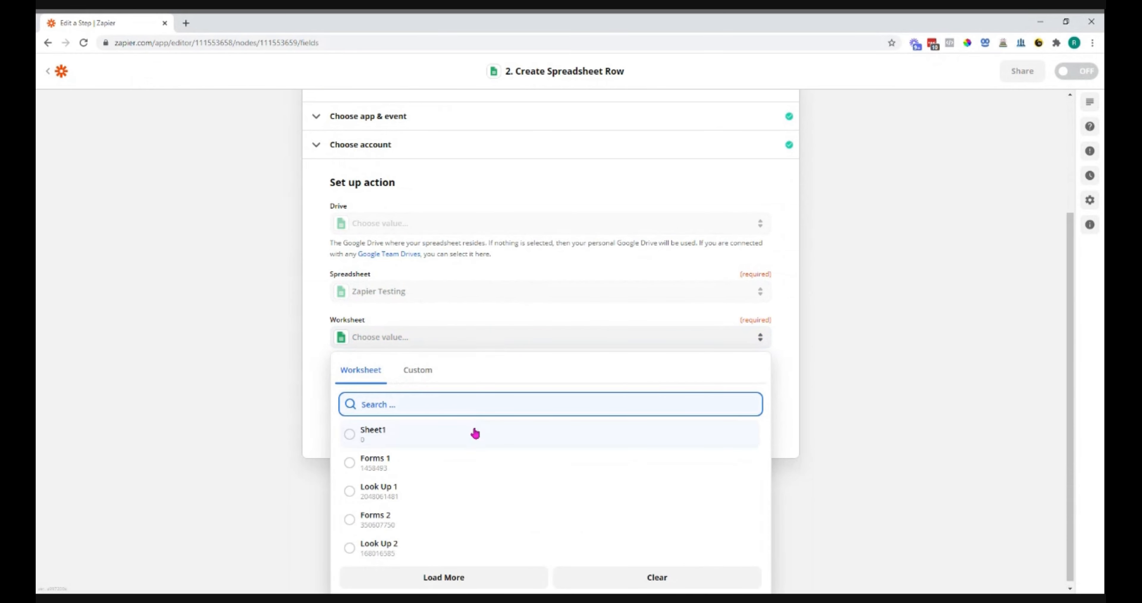
left_click(459, 465)
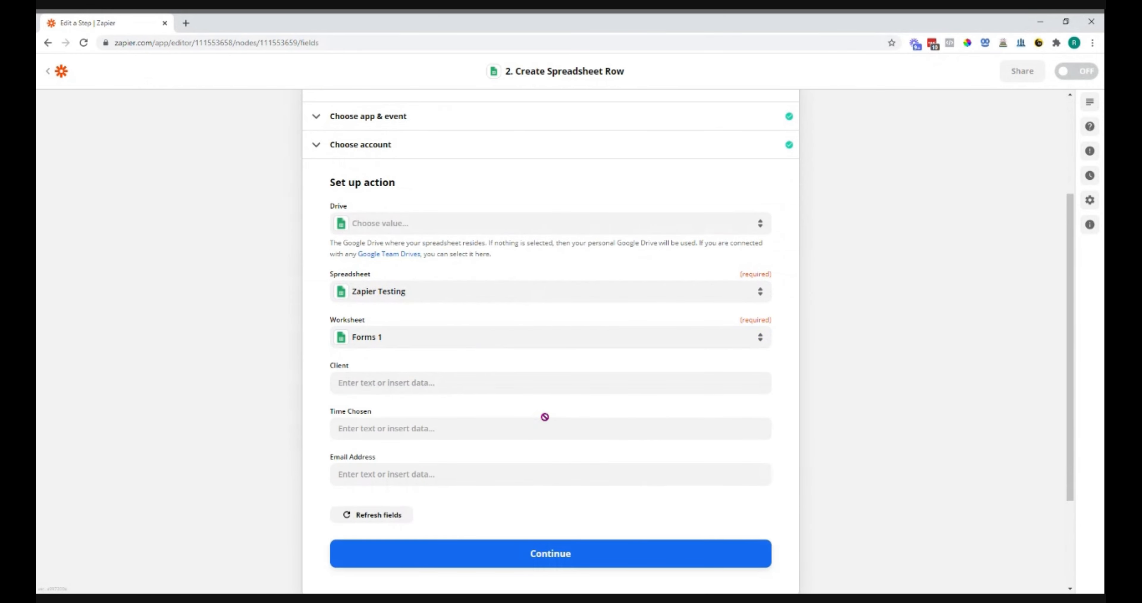
Step: Map the action's Client field to the Name value from the trigger's spreadsheet row
scroll(565, 389, "down", 3)
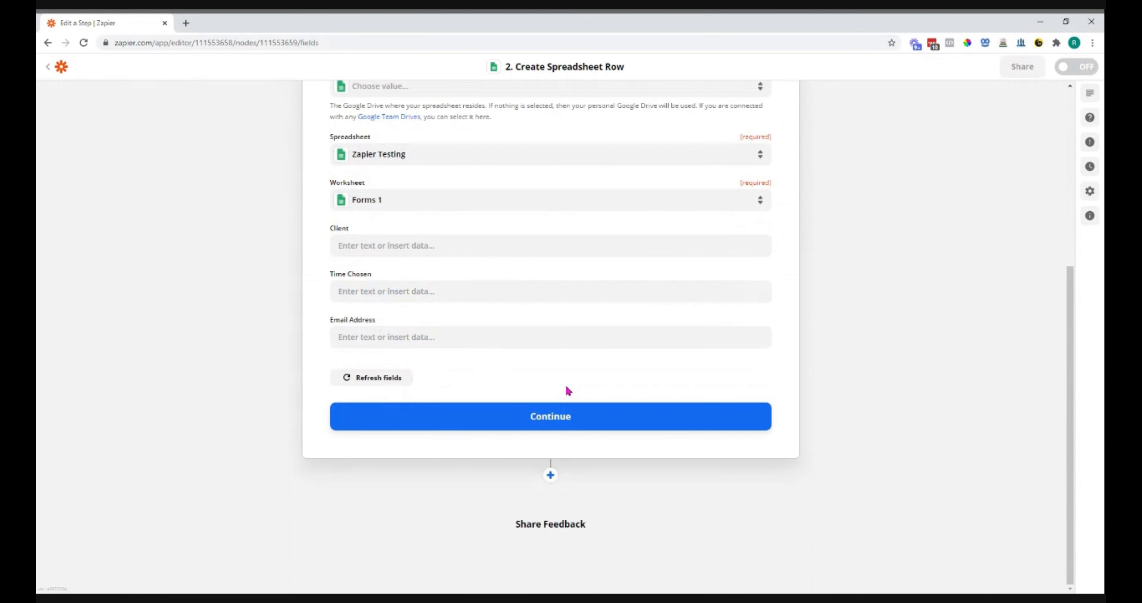
left_click(572, 255)
left_click(424, 373)
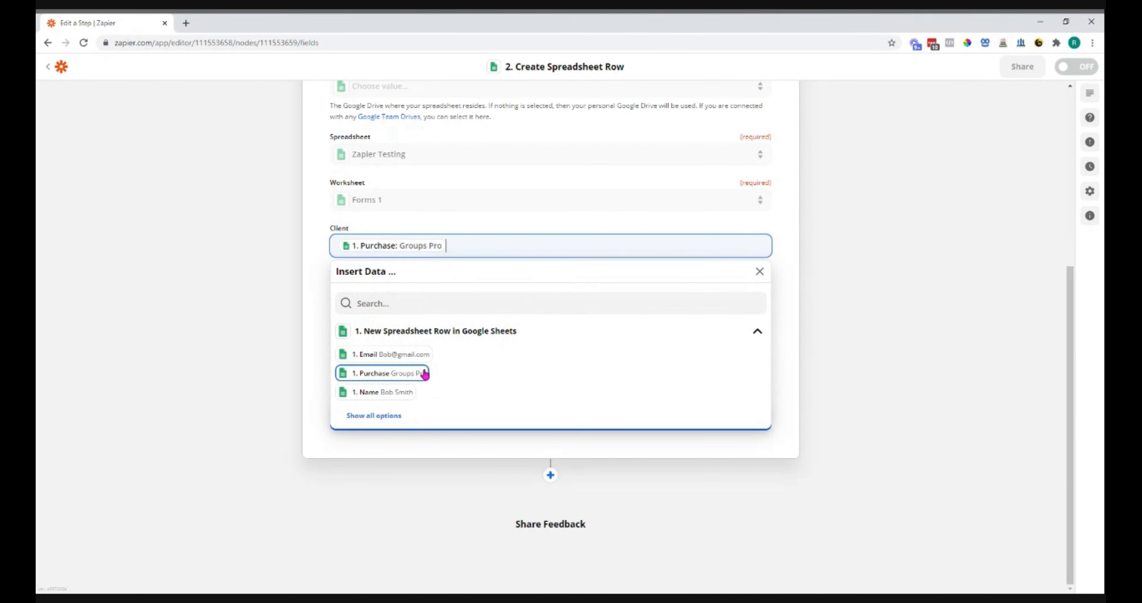
key("BackSpace")
left_click(403, 392)
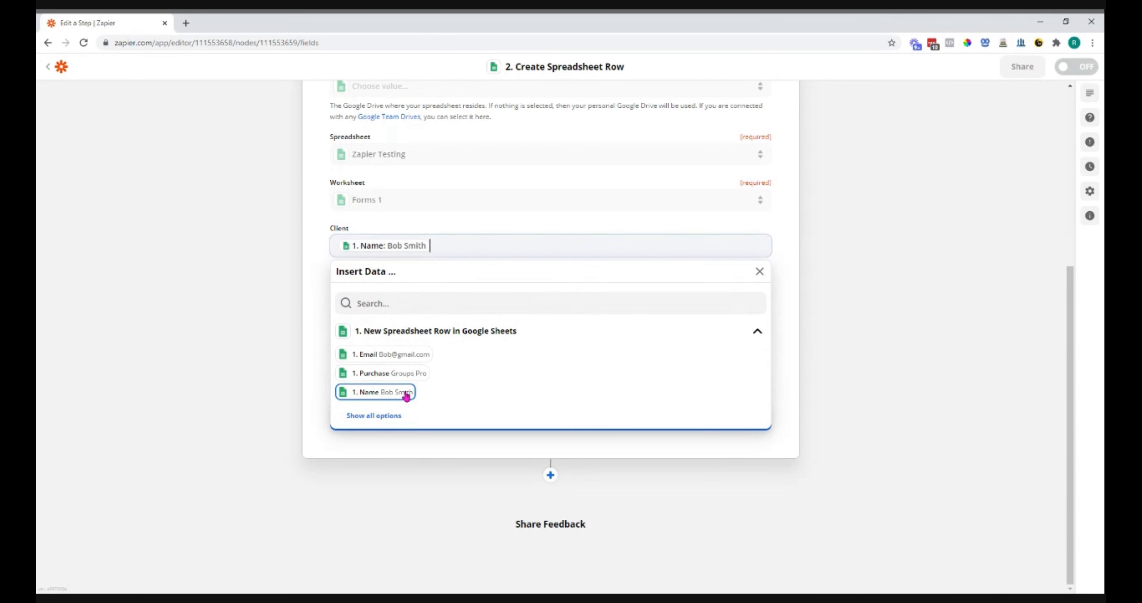
left_click(328, 360)
Step: Map Time Chosen to the trigger's Purchase value and Email Address to its Email value, completing the action setup
left_click(401, 287)
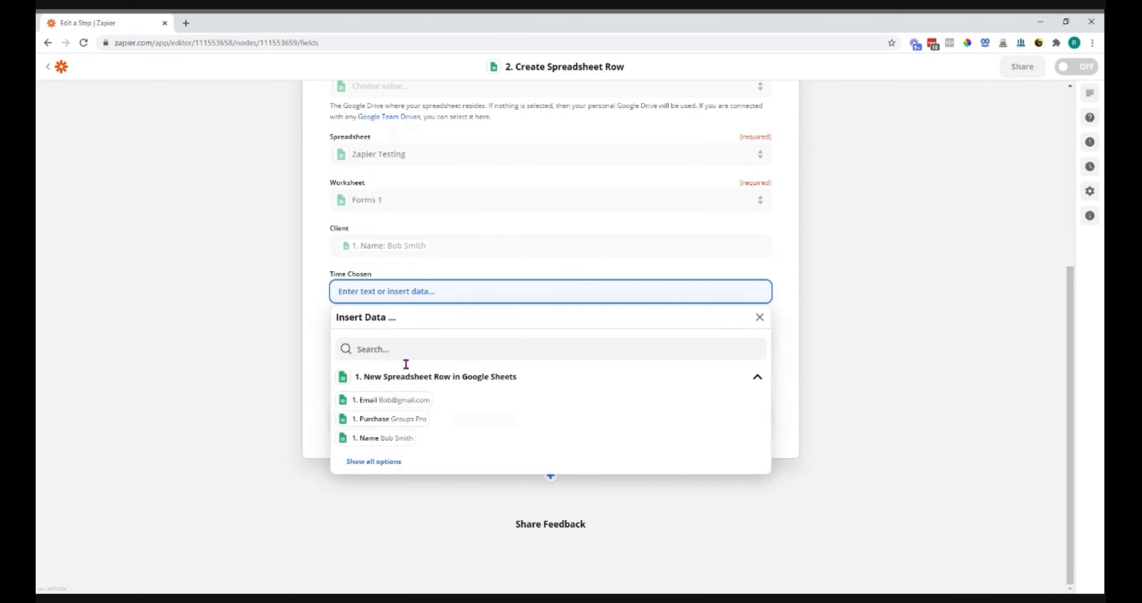
left_click(406, 424)
left_click(319, 374)
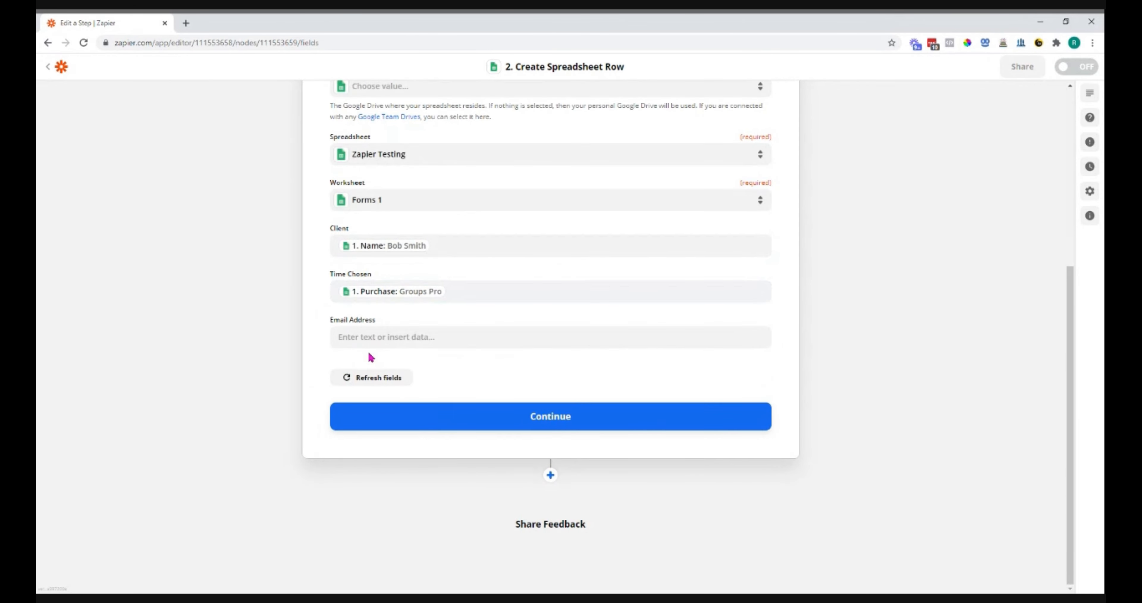
left_click(392, 336)
left_click(398, 446)
left_click(306, 416)
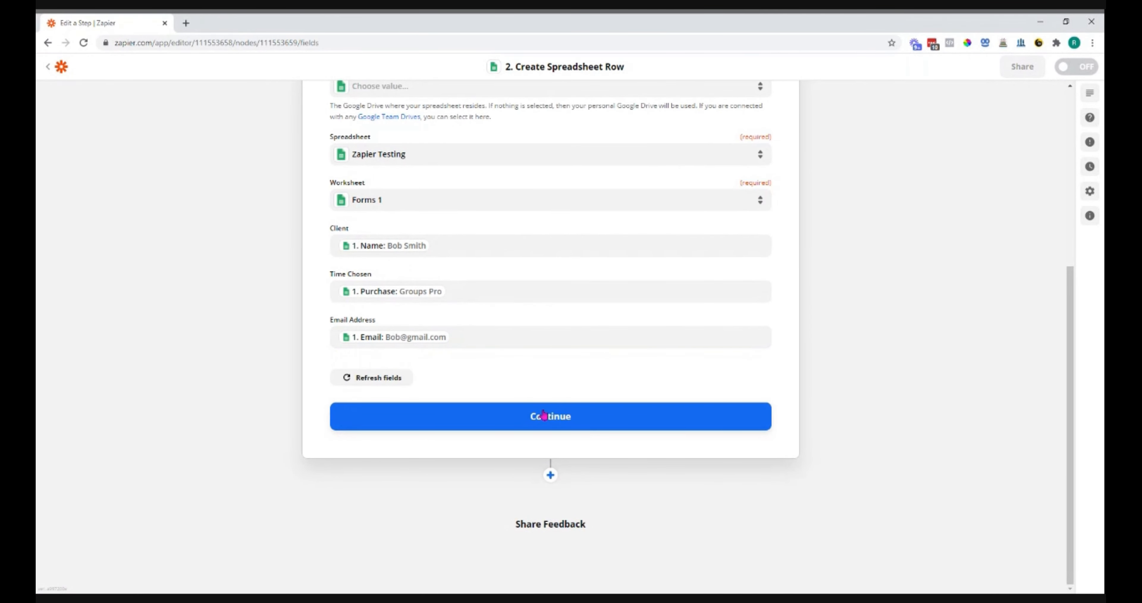
left_click(545, 427)
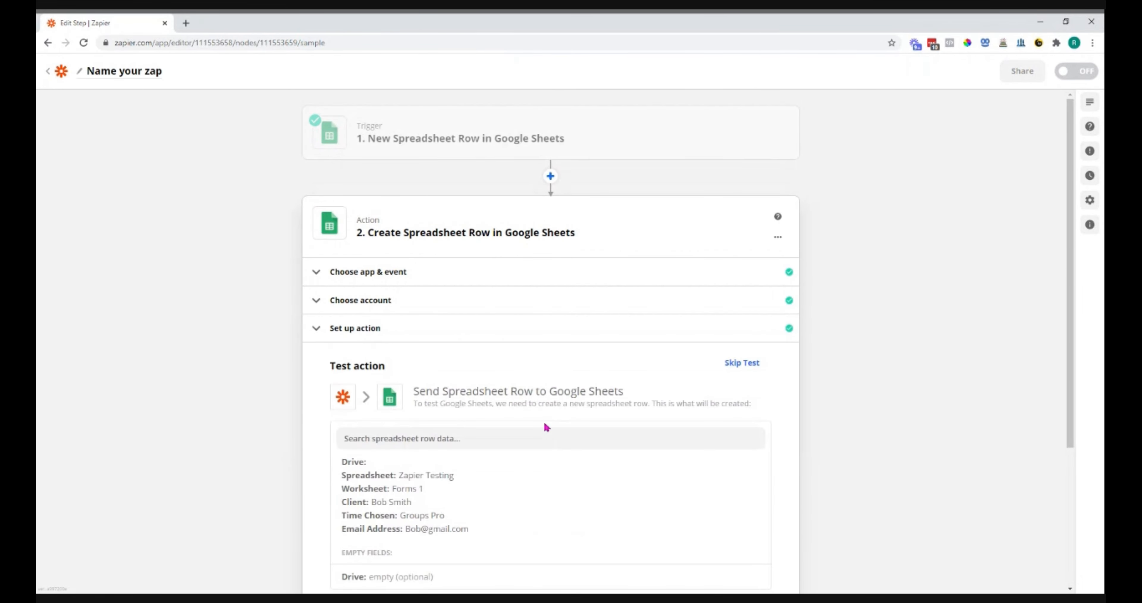
Step: Test and review the action by sending the sample row to the Forms 1 worksheet
scroll(545, 424, "down", 1)
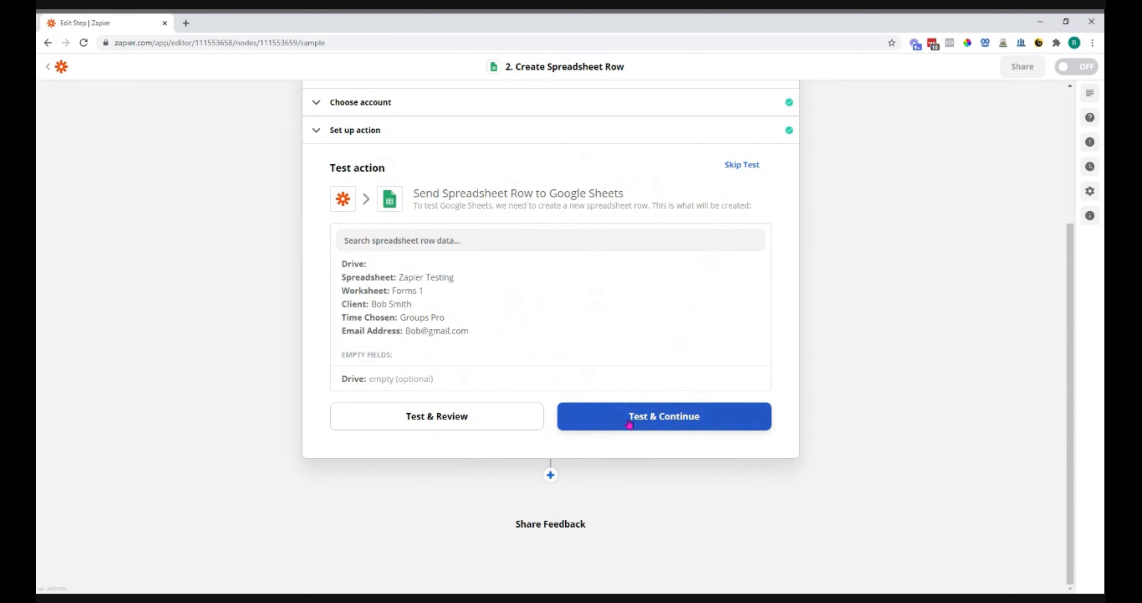
left_click(470, 416)
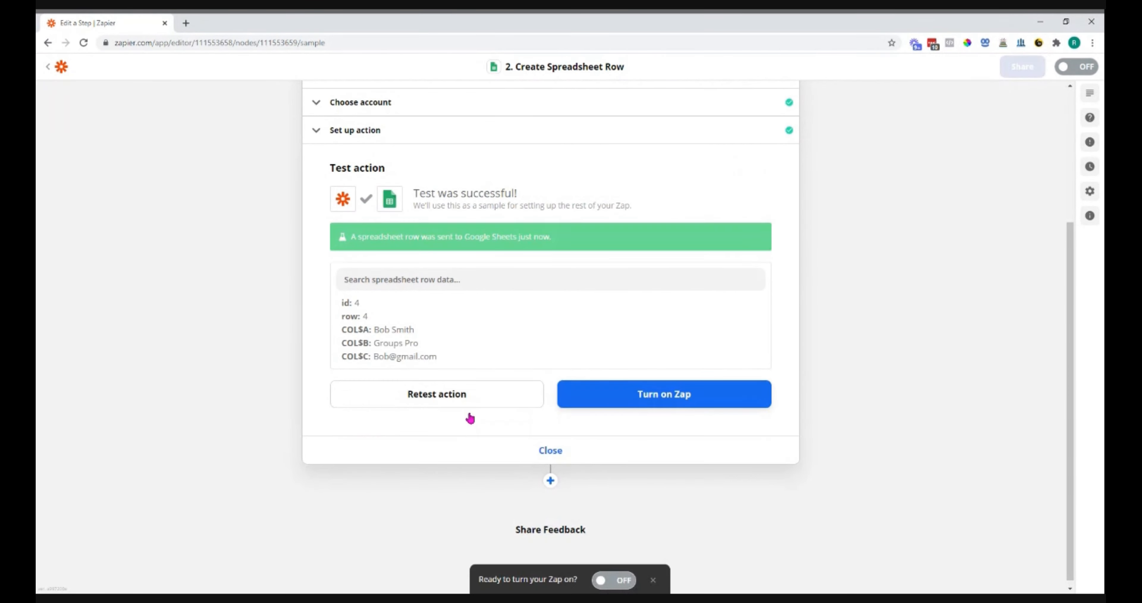
scroll(470, 417, "down", 1)
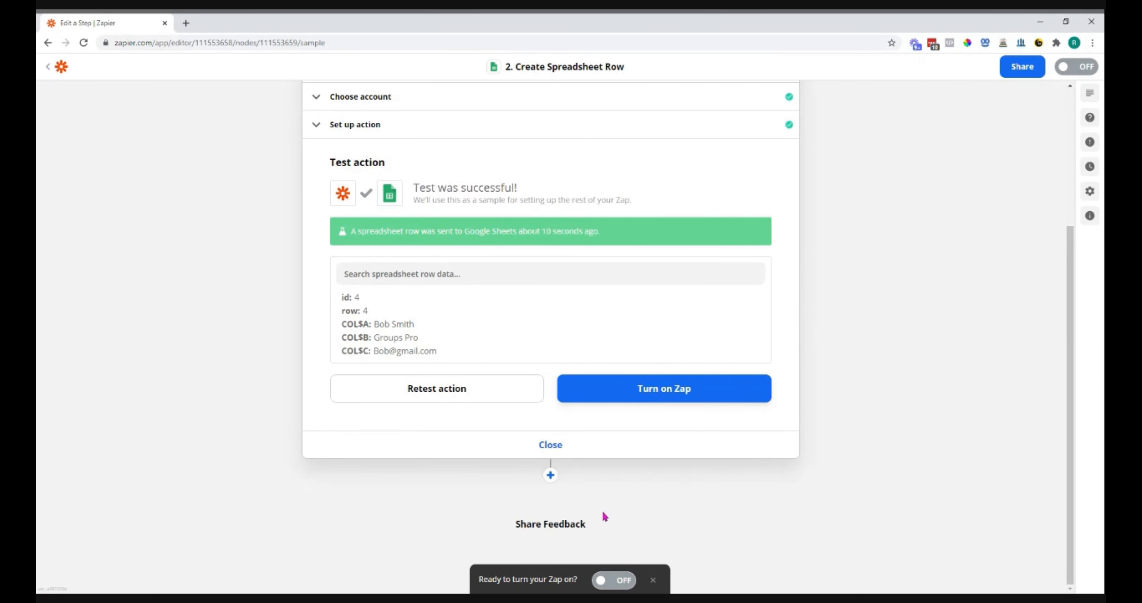
Step: Close the tested action, return to the Zap setup, and turn the Zap on
left_click(550, 444)
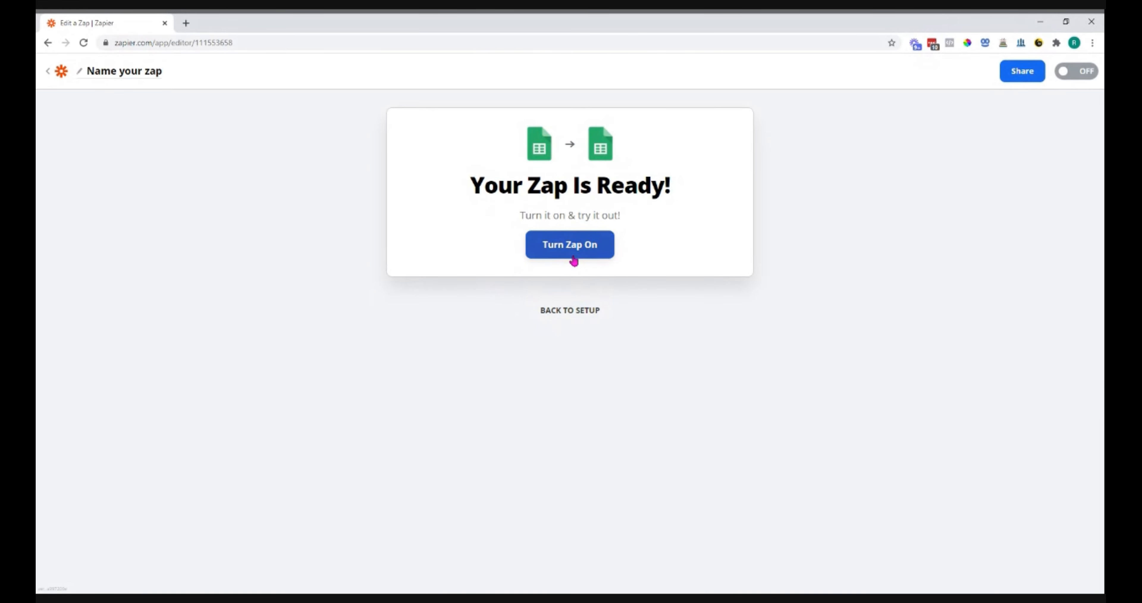
left_click(573, 309)
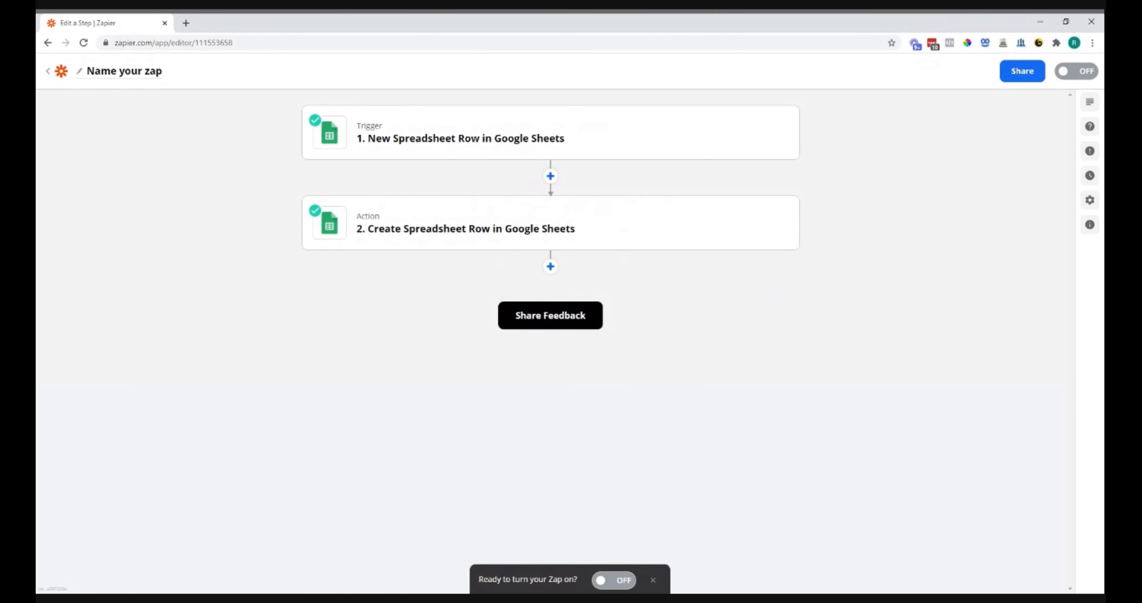
left_click(621, 581)
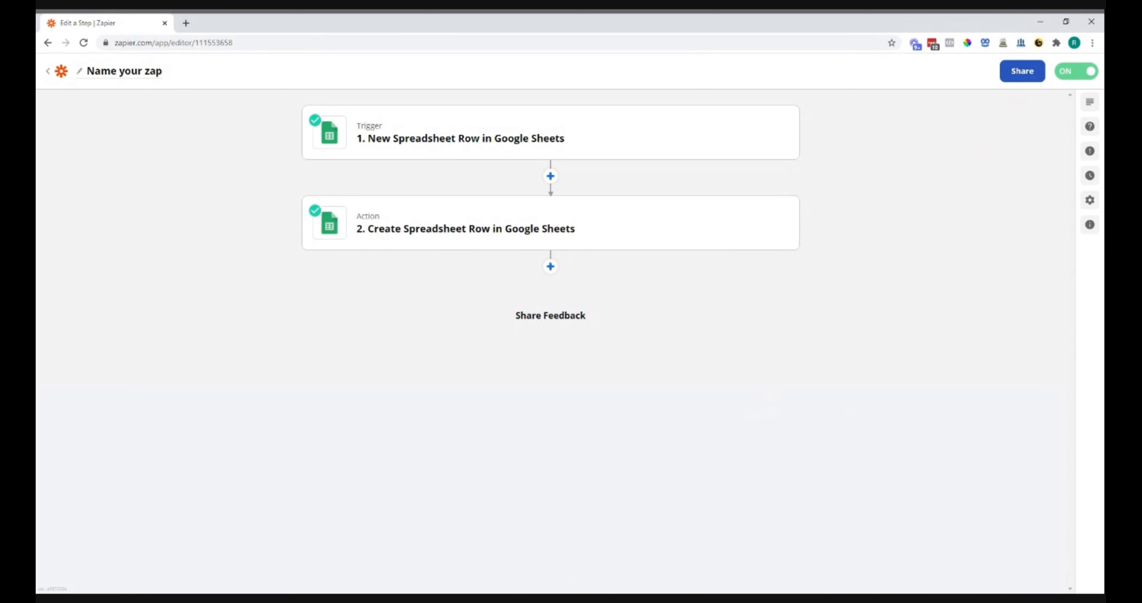
Step: Copy the Zap's share link and check the additional social sharing options before closing the sharing dialog
left_click(1032, 74)
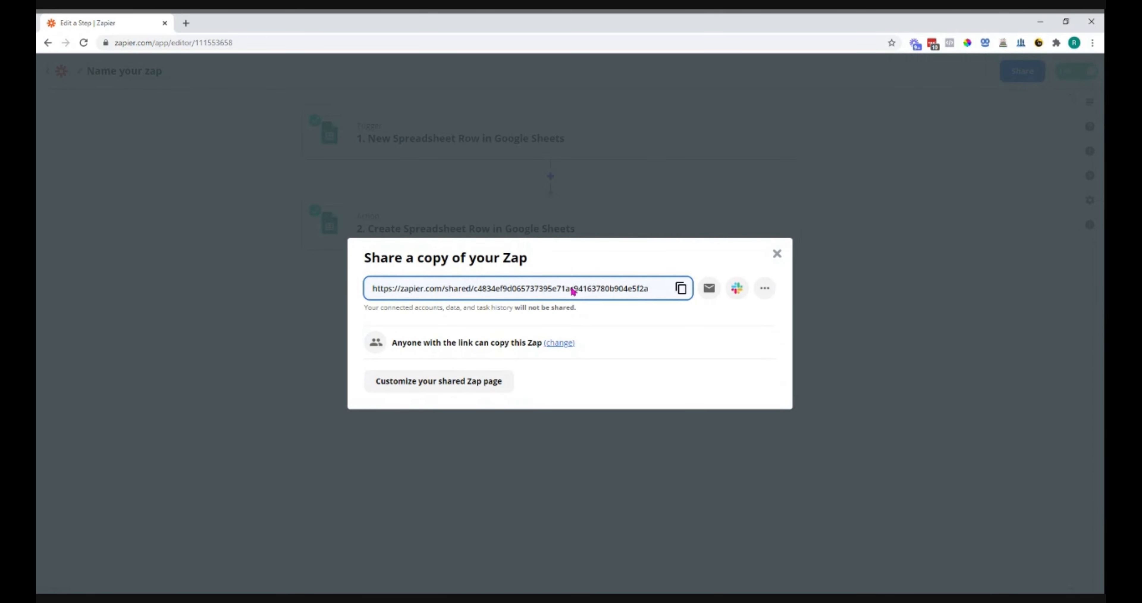
left_click(681, 289)
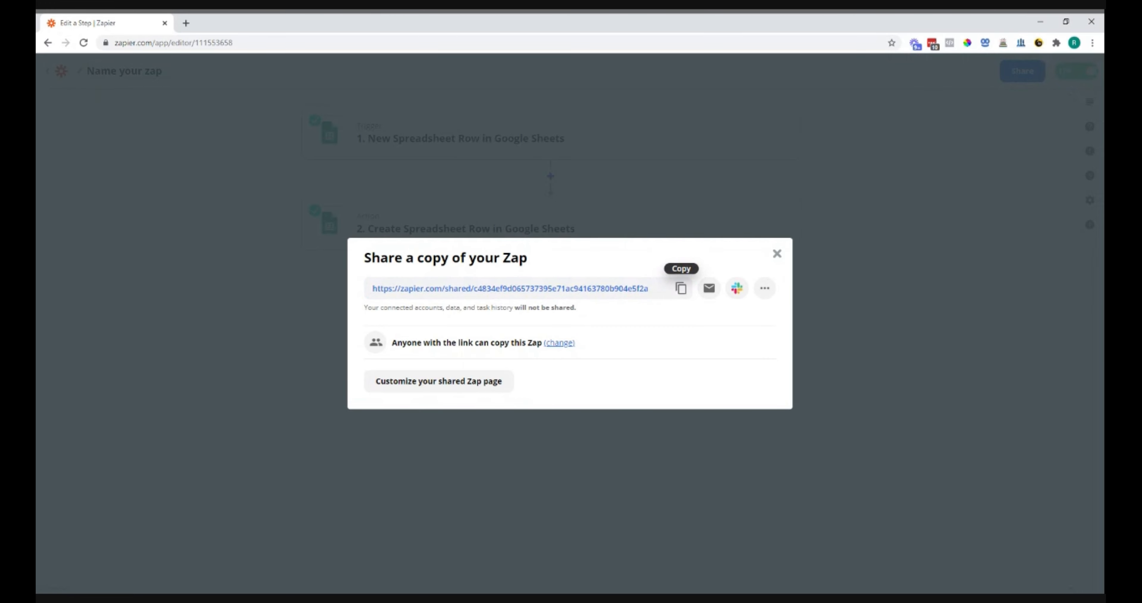
left_click(763, 295)
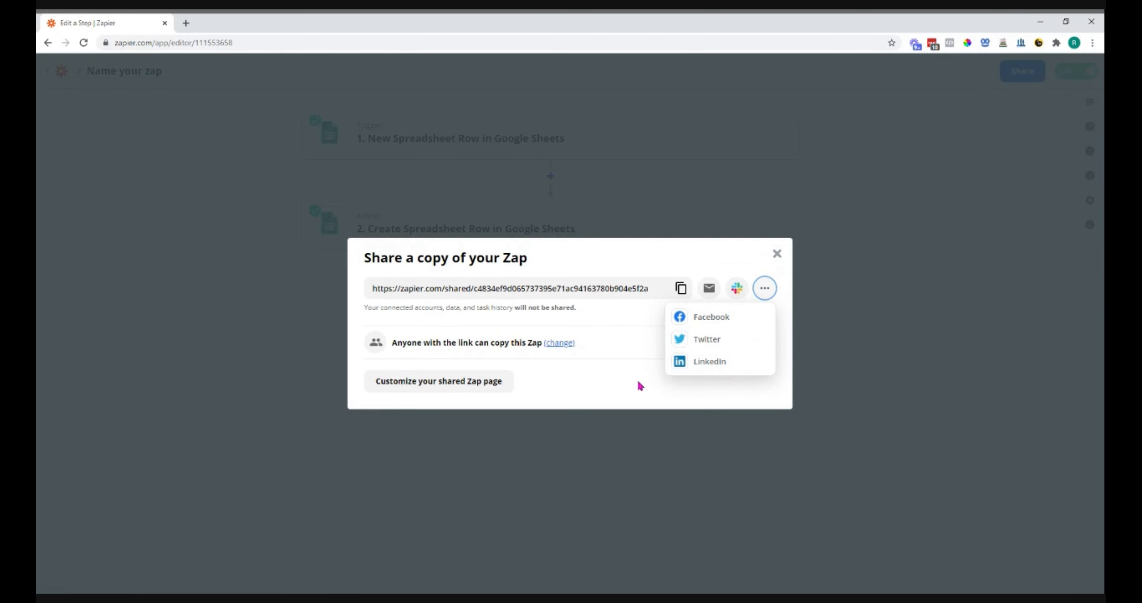
left_click(757, 291)
left_click(776, 253)
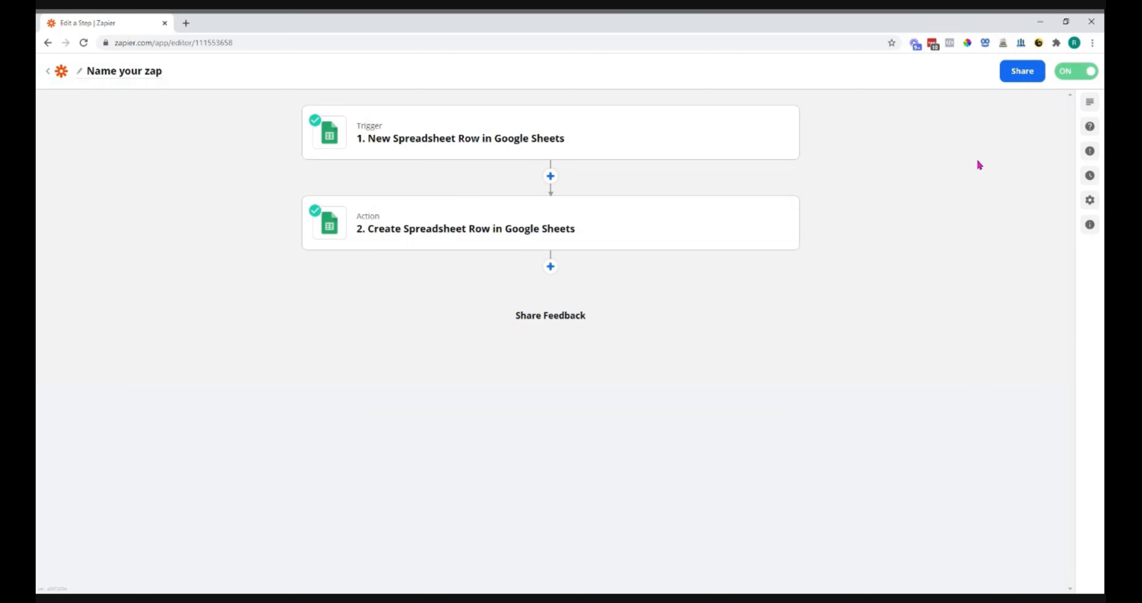
Step: Look through the Zap's step outline, the setup guide's topics, and the list of Zap errors
left_click(1090, 103)
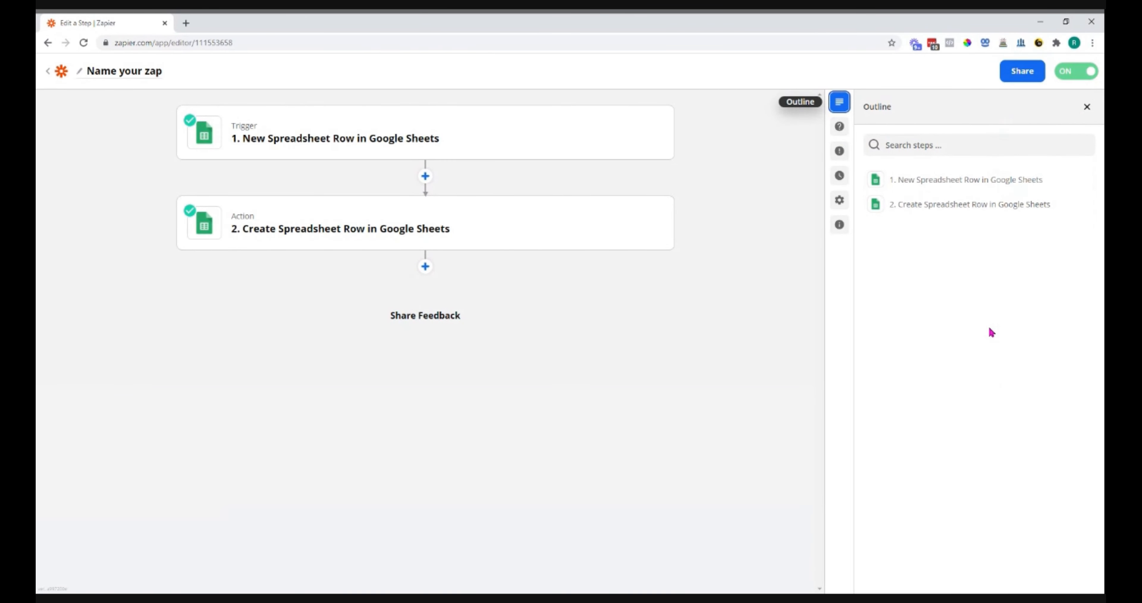
left_click(843, 132)
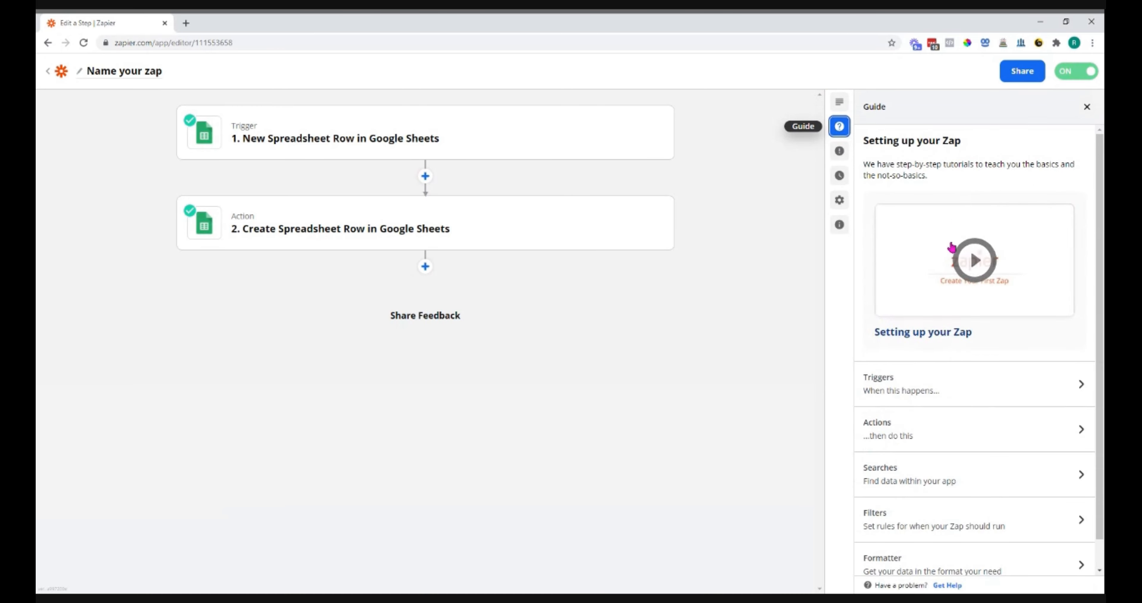
scroll(951, 246, "down", 1)
scroll(951, 246, "up", 1)
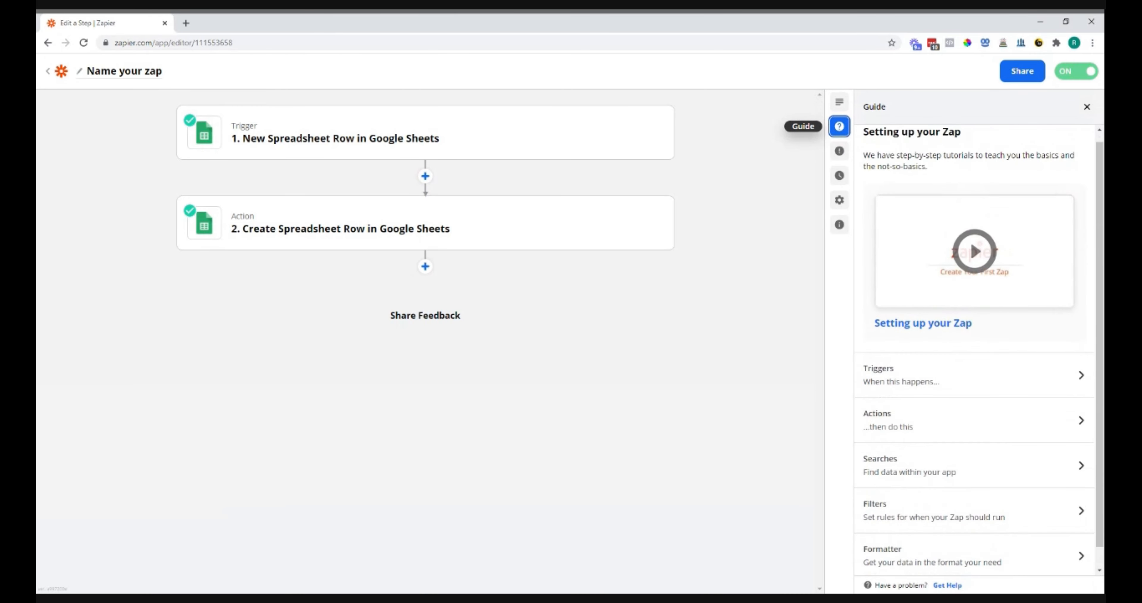
scroll(951, 246, "down", 1)
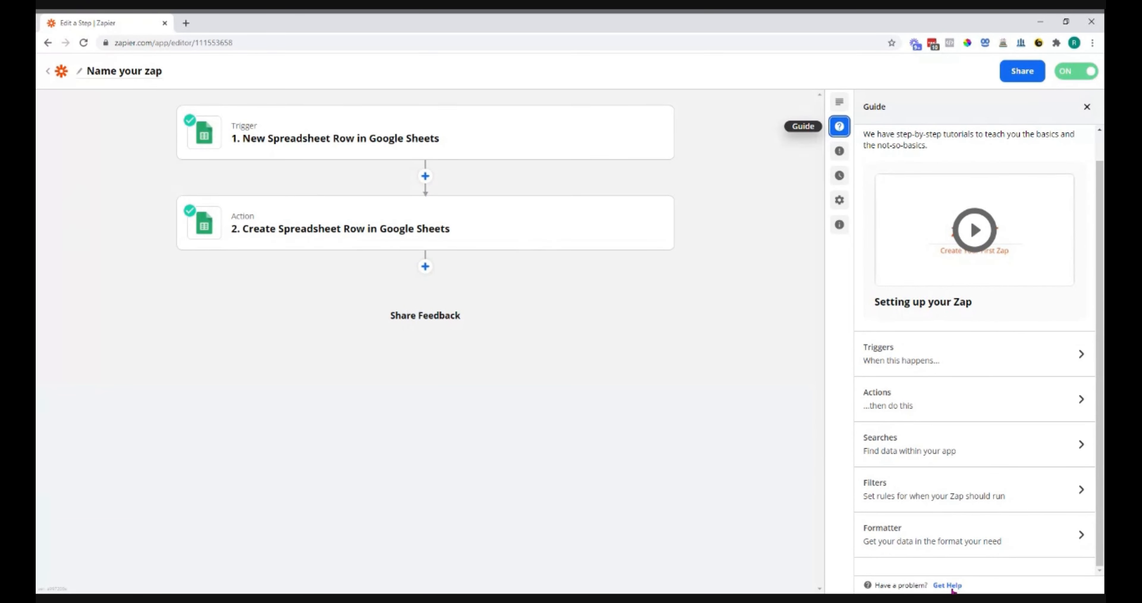
left_click(841, 158)
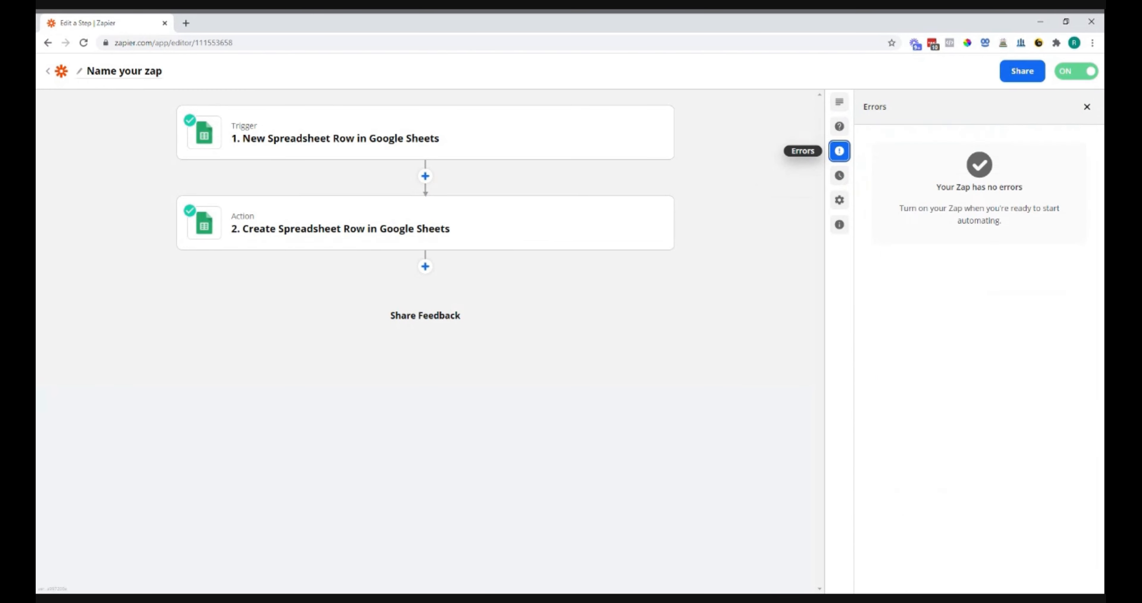
Step: Review the Create Spreadsheet Row action's account, field mapping and test result, and close the action again
mouse_move(518, 244)
left_click(516, 231)
left_click(439, 384)
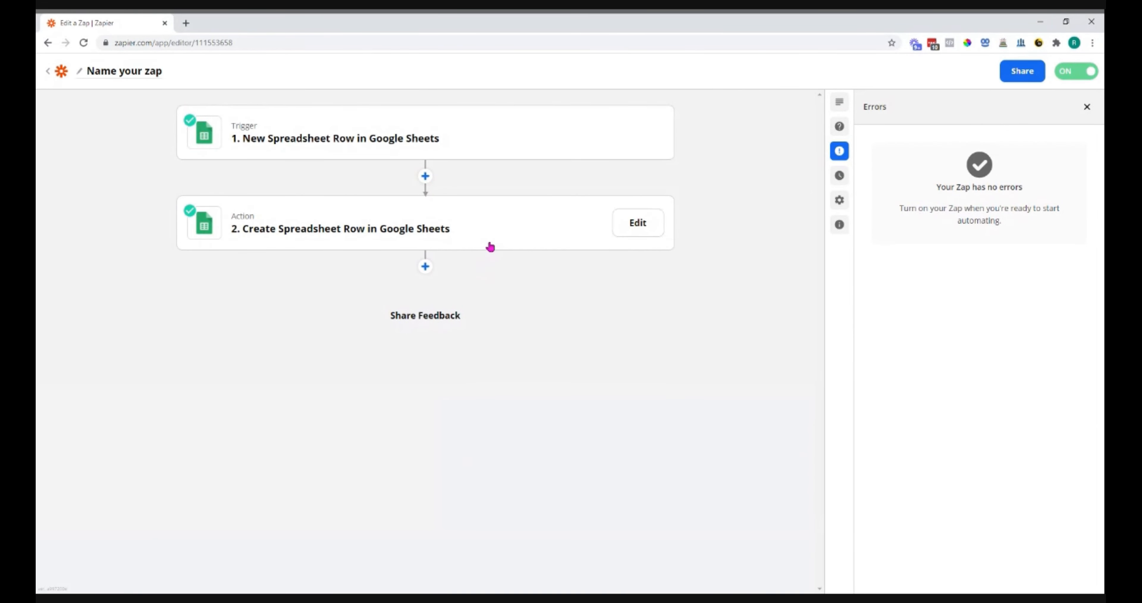
left_click(492, 247)
left_click(439, 294)
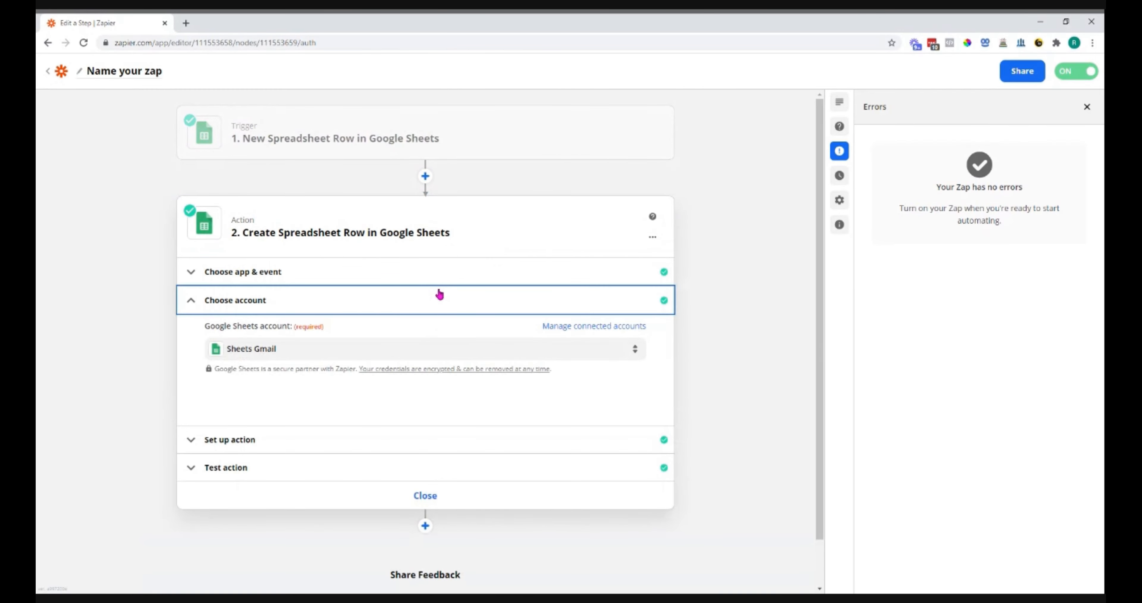
left_click(401, 443)
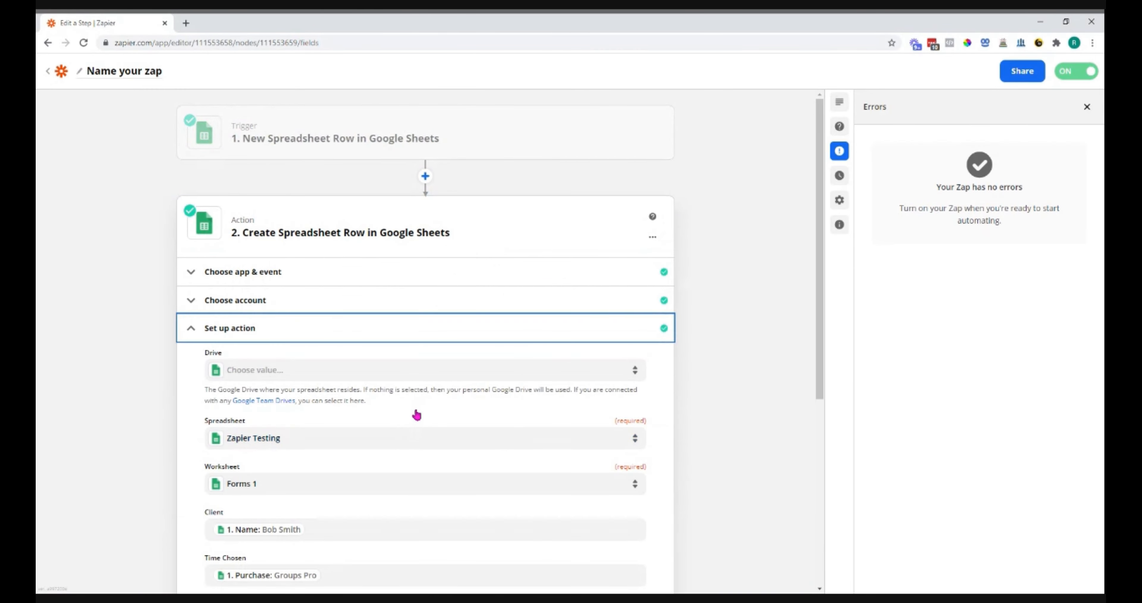
scroll(415, 413, "down", 7)
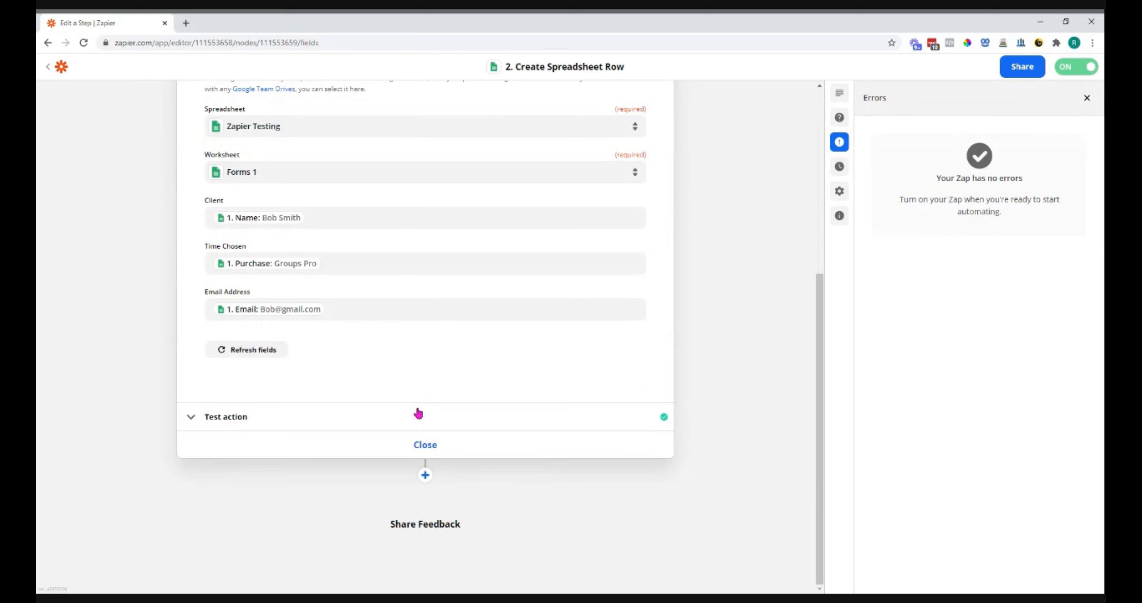
left_click(428, 414)
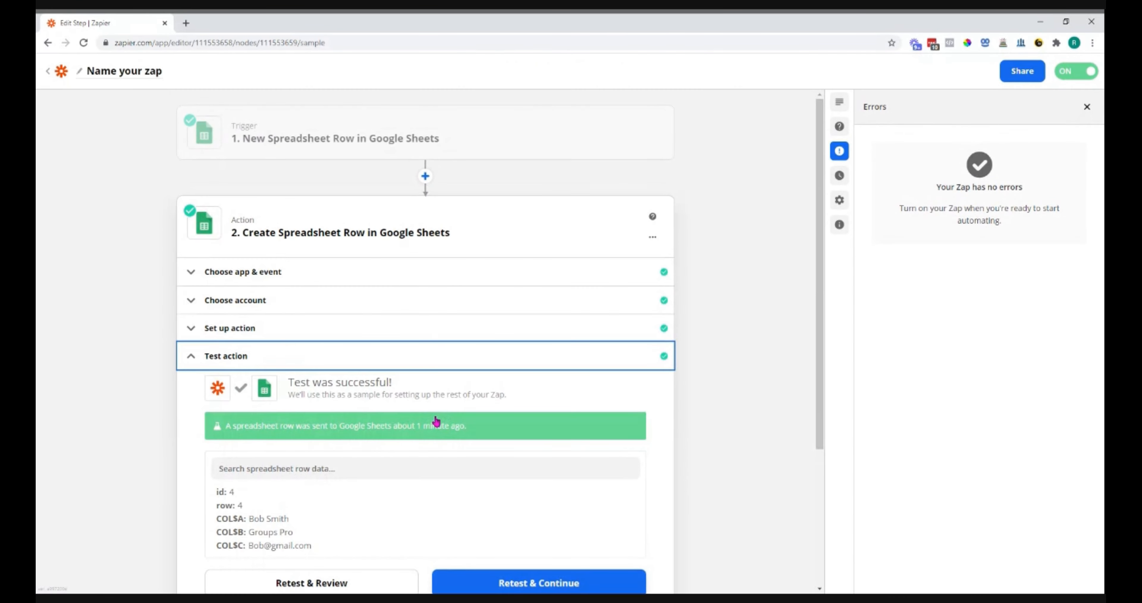
scroll(437, 421, "down", 4)
left_click(422, 471)
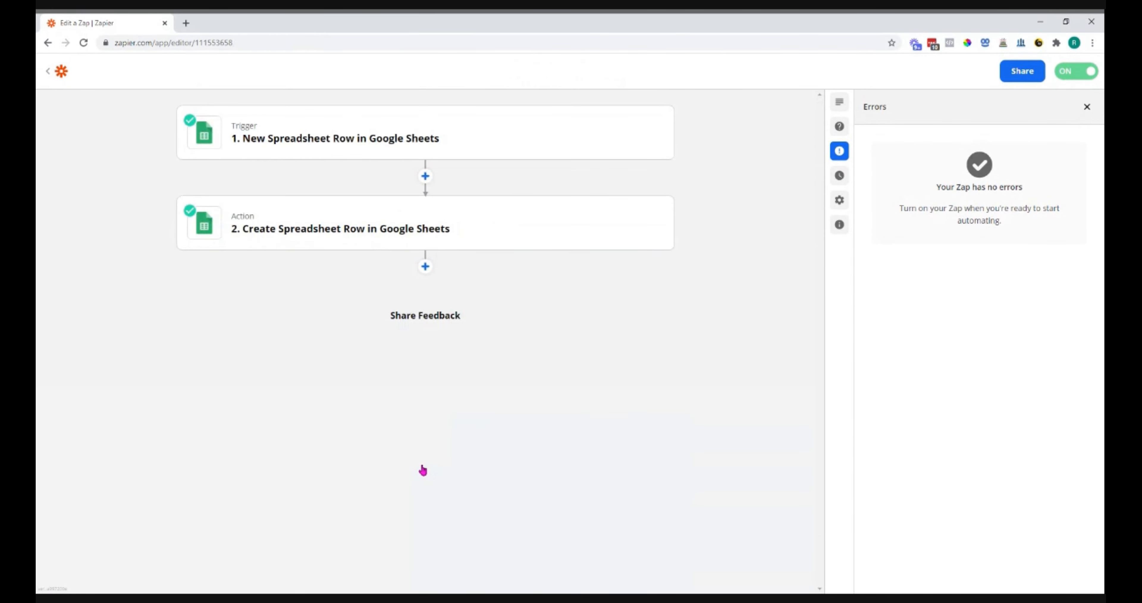
Step: Open the Zap's run history and return to the Zap editor
left_click(839, 175)
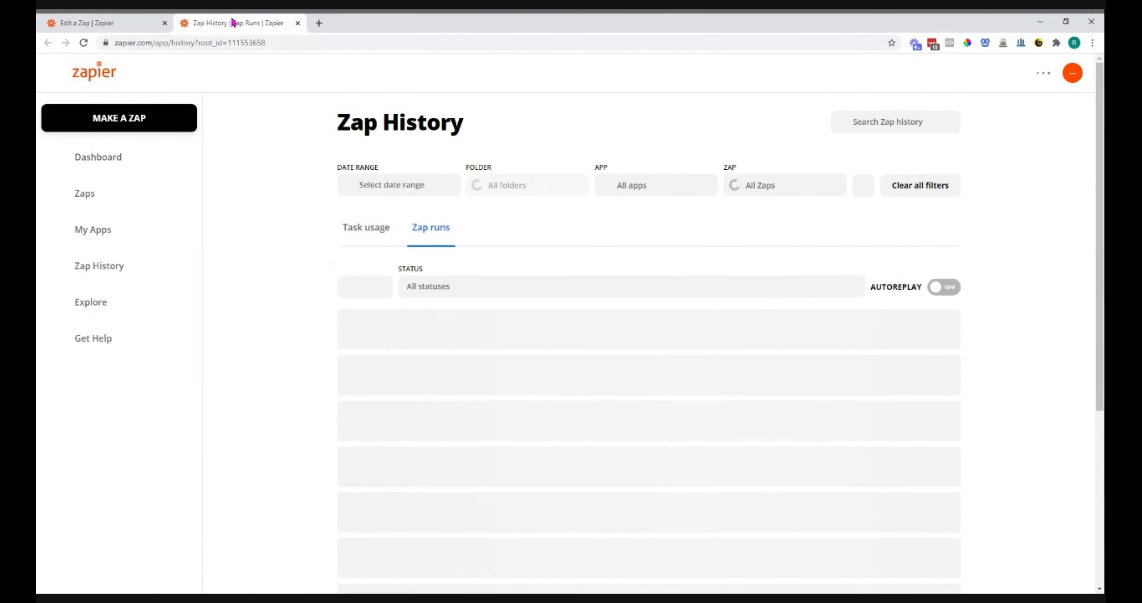
left_click(135, 21)
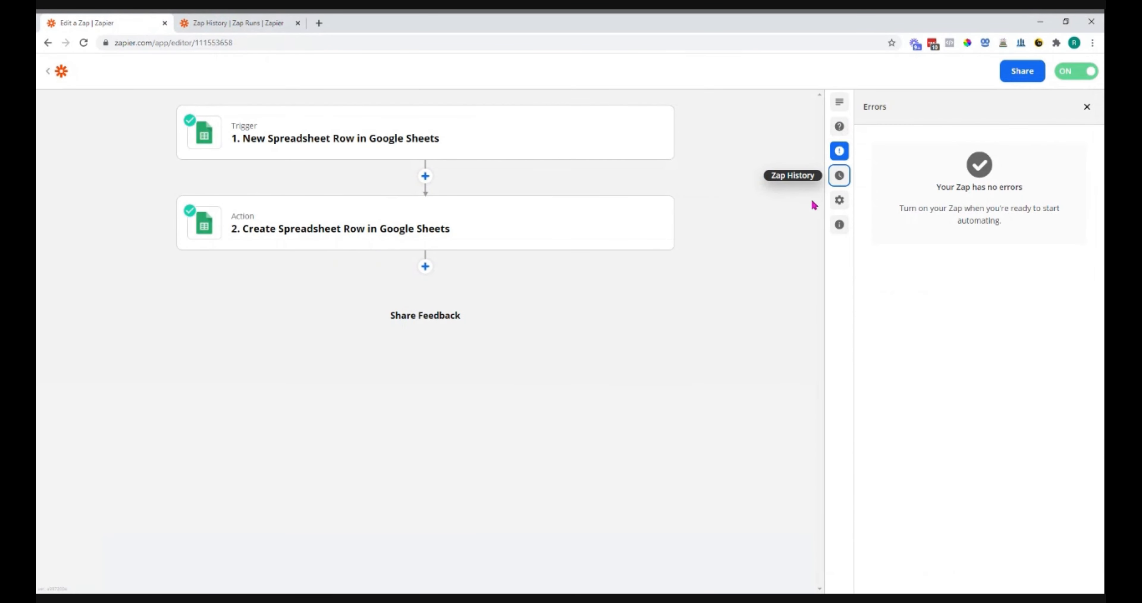
Step: In the Zap's settings, name it Test Sheets Zap and add it to the Share Zaps folder
left_click(840, 200)
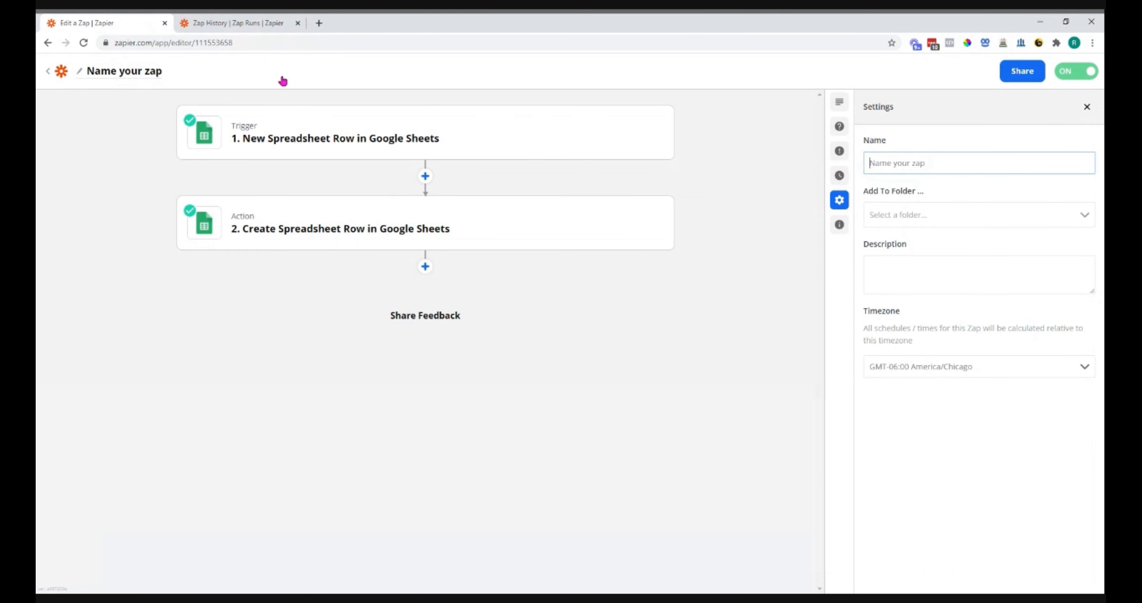
type("Test")
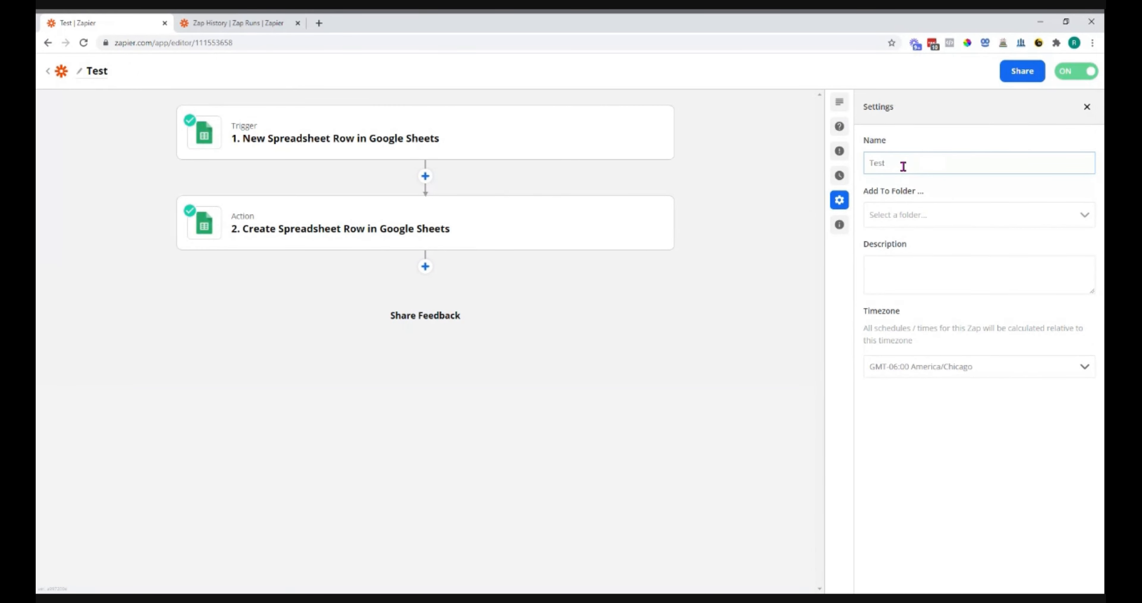
type(" Sheets Zap")
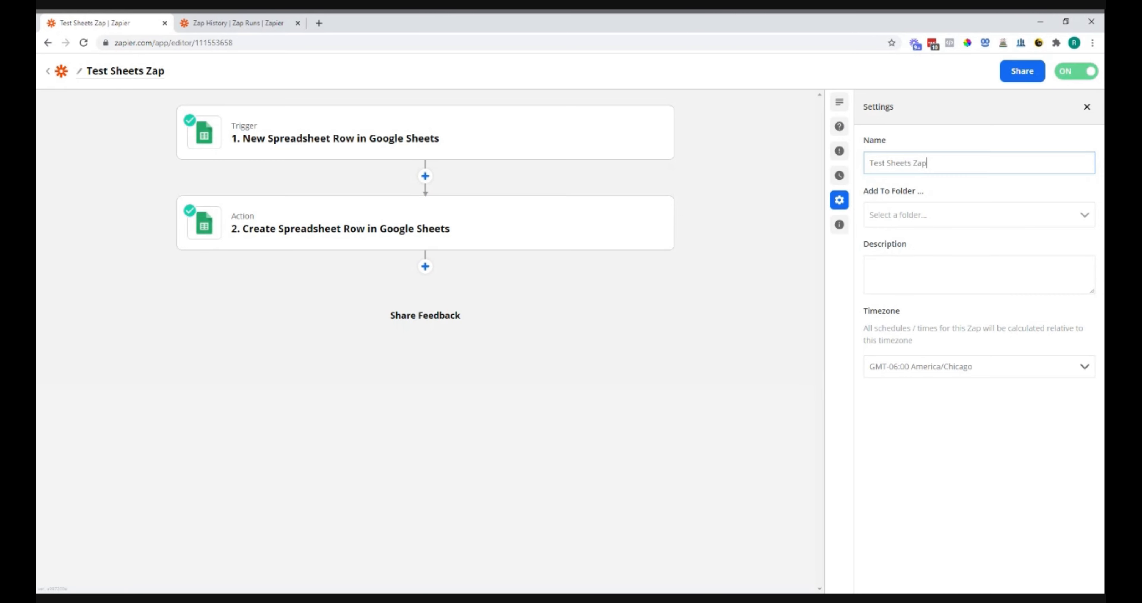
left_click(917, 218)
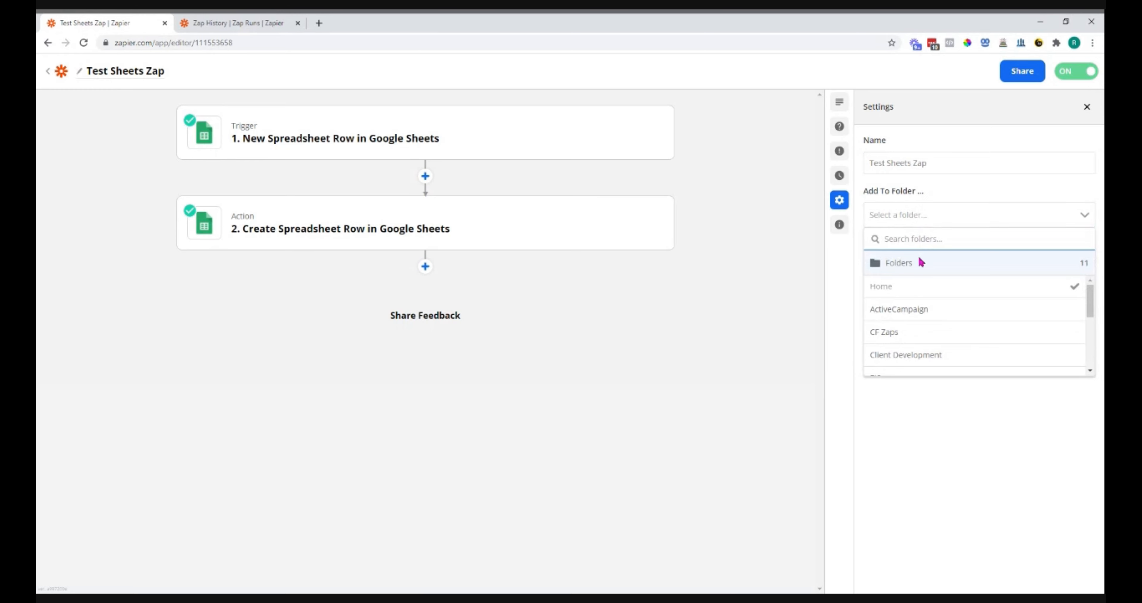
scroll(916, 305, "down", 3)
scroll(917, 305, "down", 2)
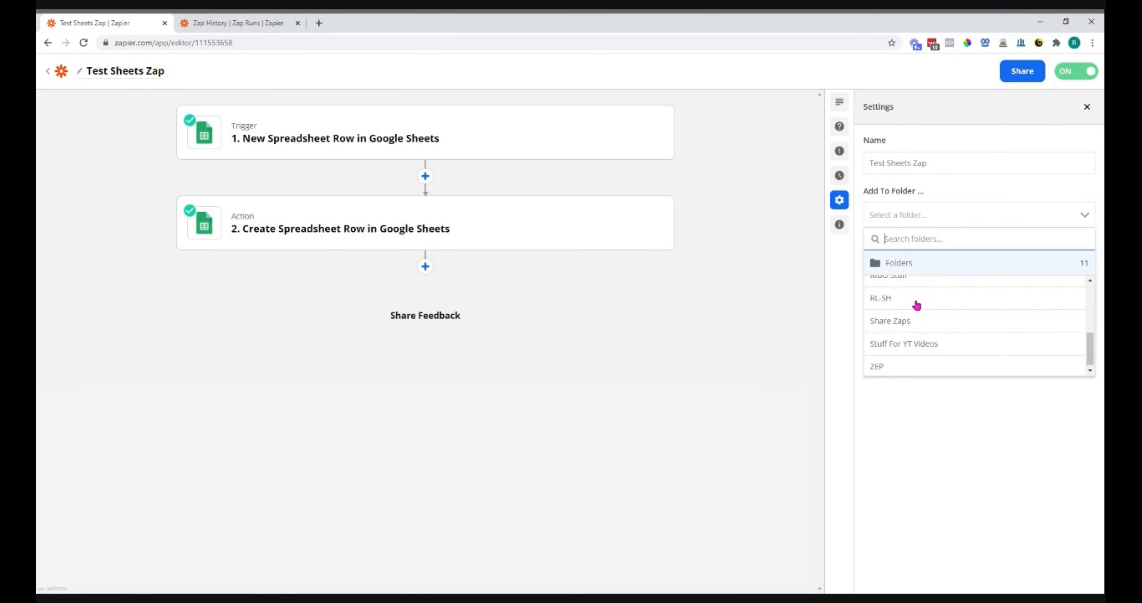
left_click(916, 322)
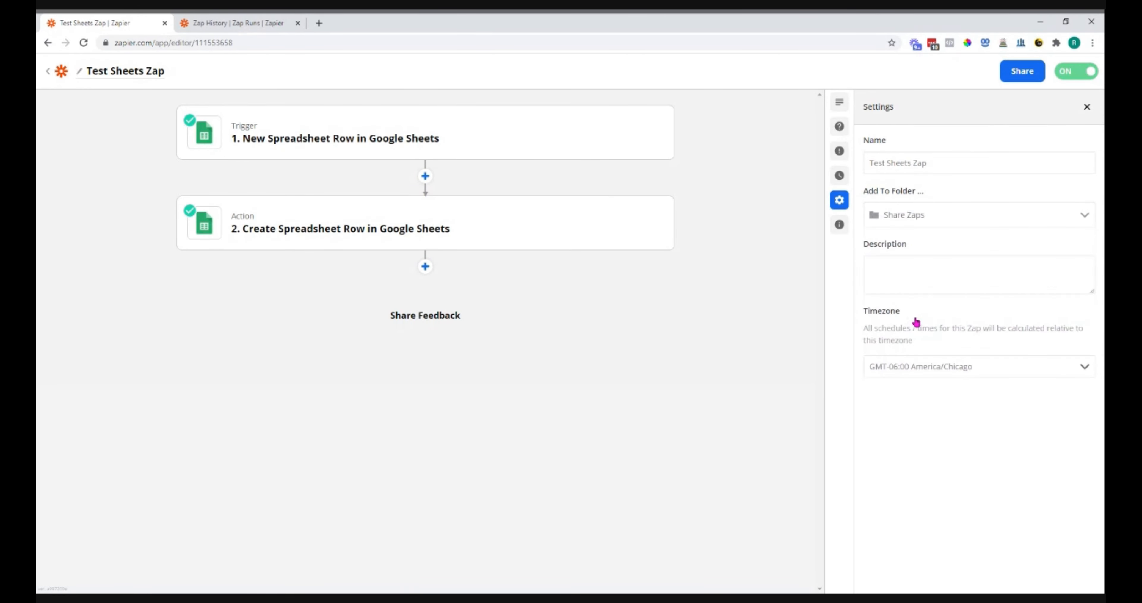
Step: Enter a two-line Zap description reading "Why it was set up" and "What other systems it effects"
left_click(937, 271)
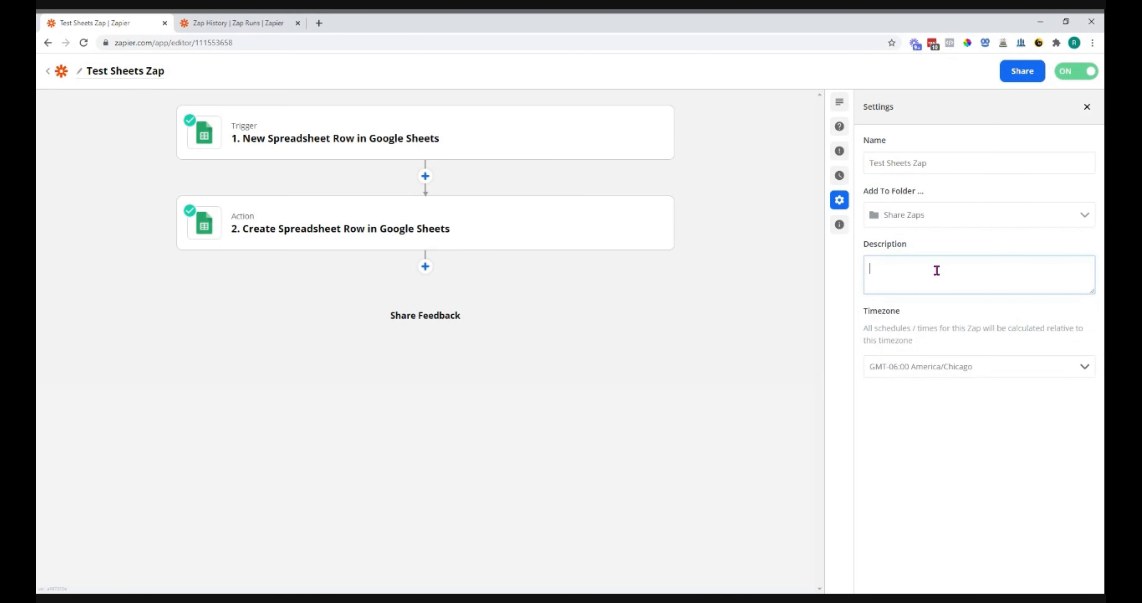
type("Why it was set up")
key("Return")
type("What other systems it eff")
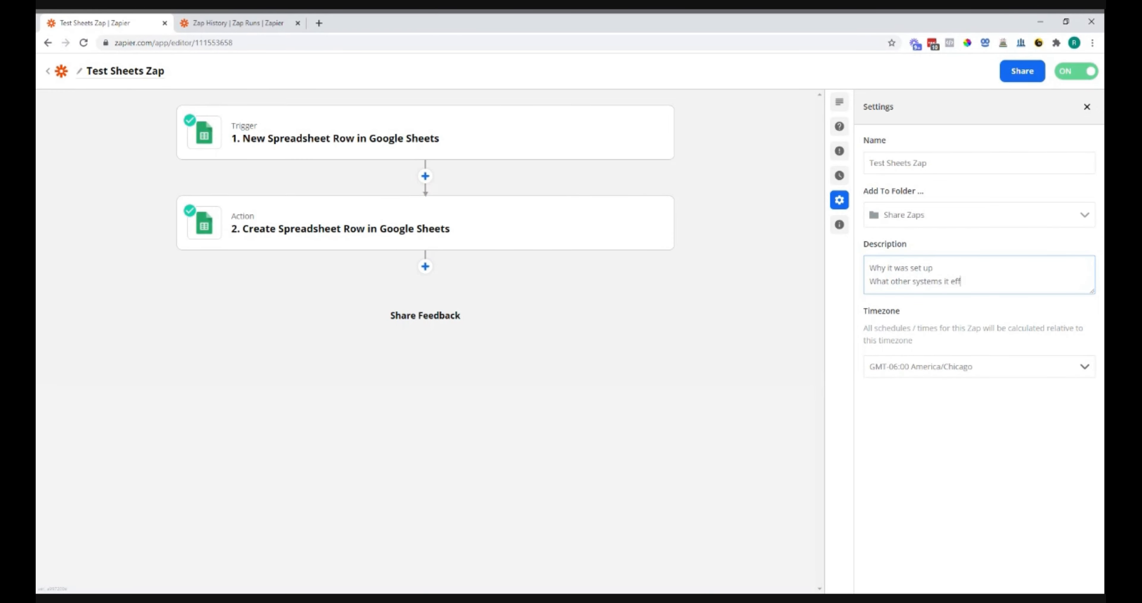
type("ects")
Step: Review the Zap's details, including last modified date, task usage, Zap runs and change history, and return to the editor
left_click(837, 230)
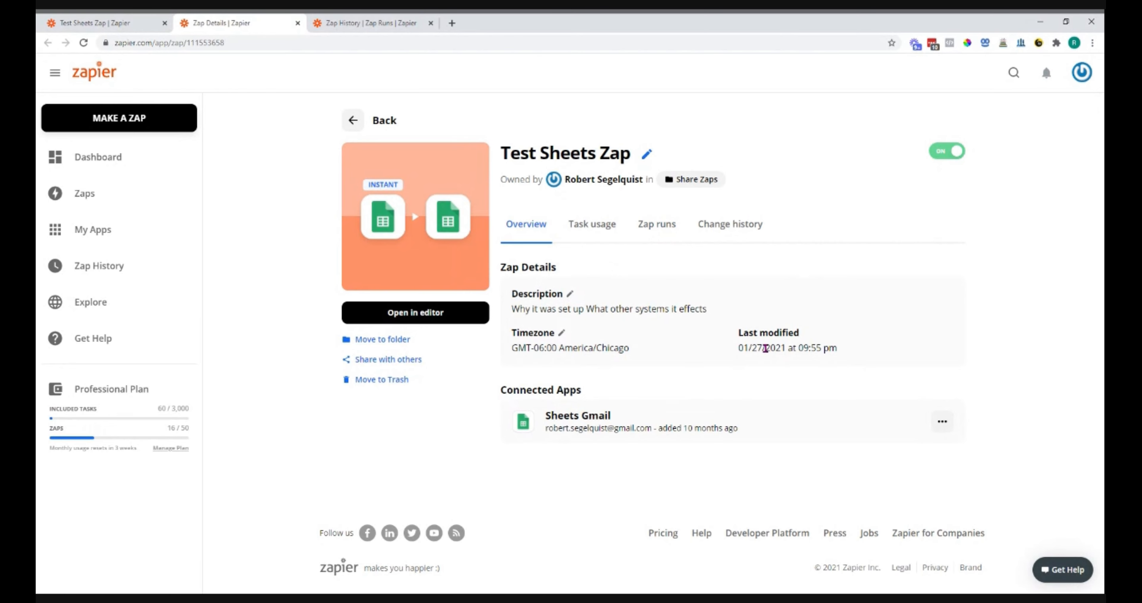
left_click_drag(766, 348, 845, 359)
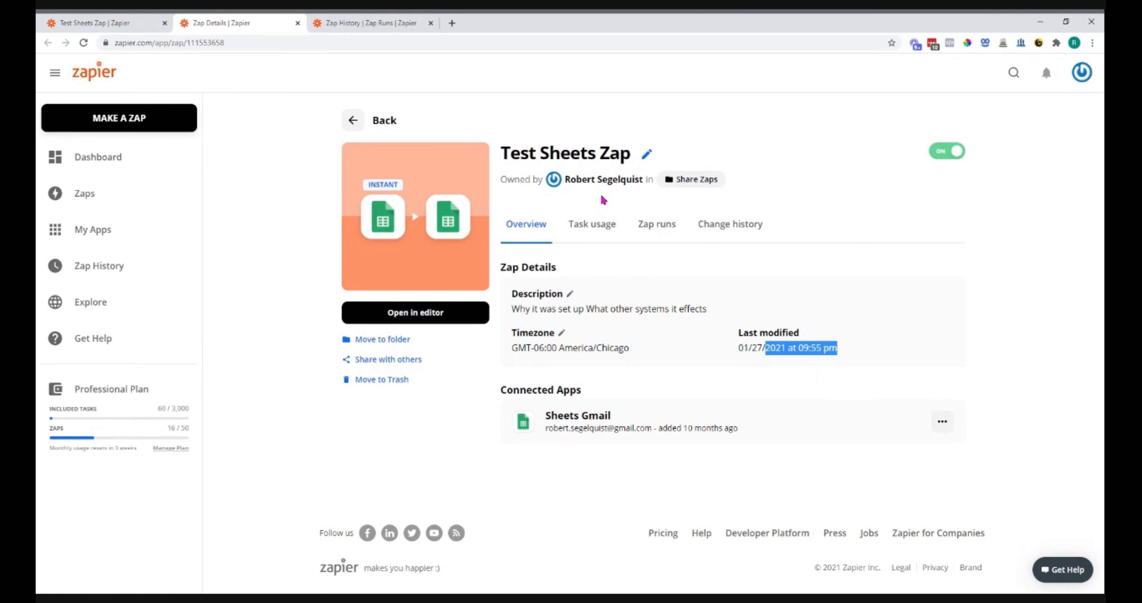
left_click(596, 226)
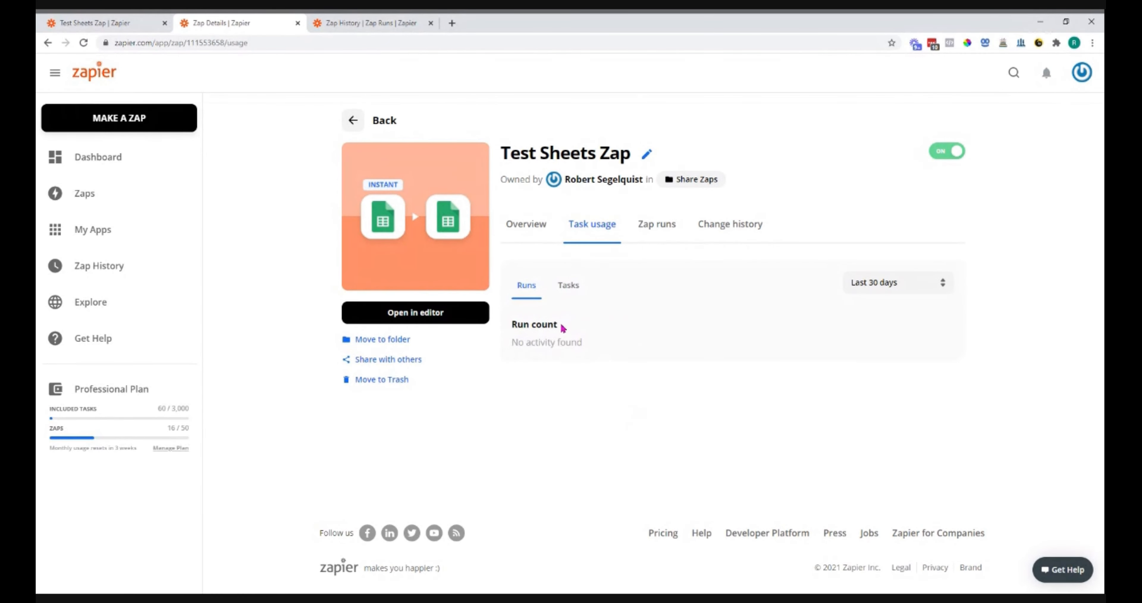
left_click(568, 285)
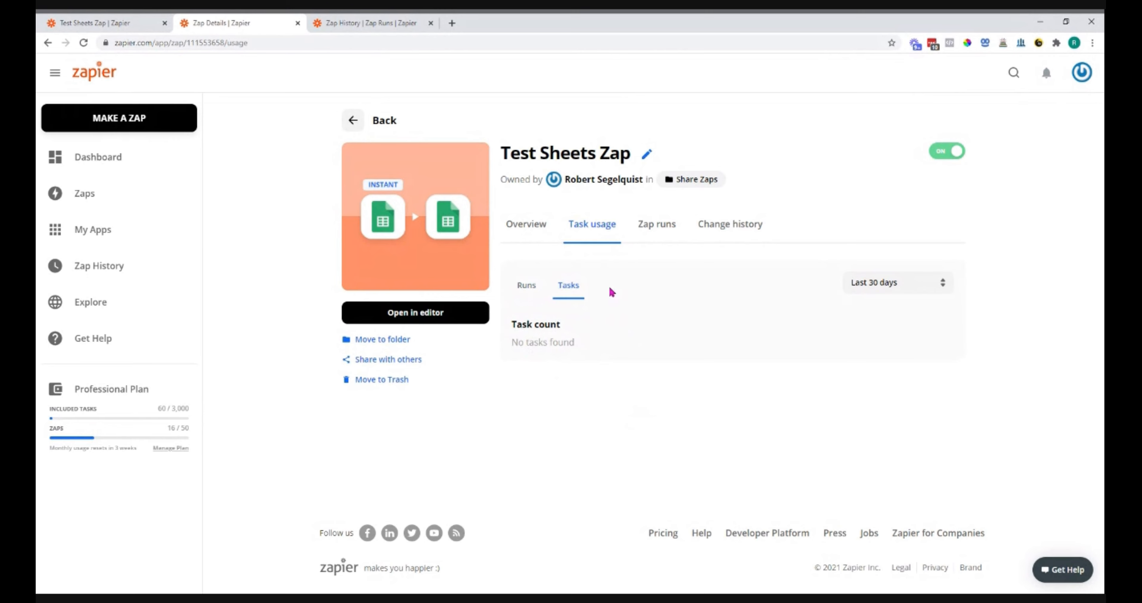
left_click(887, 288)
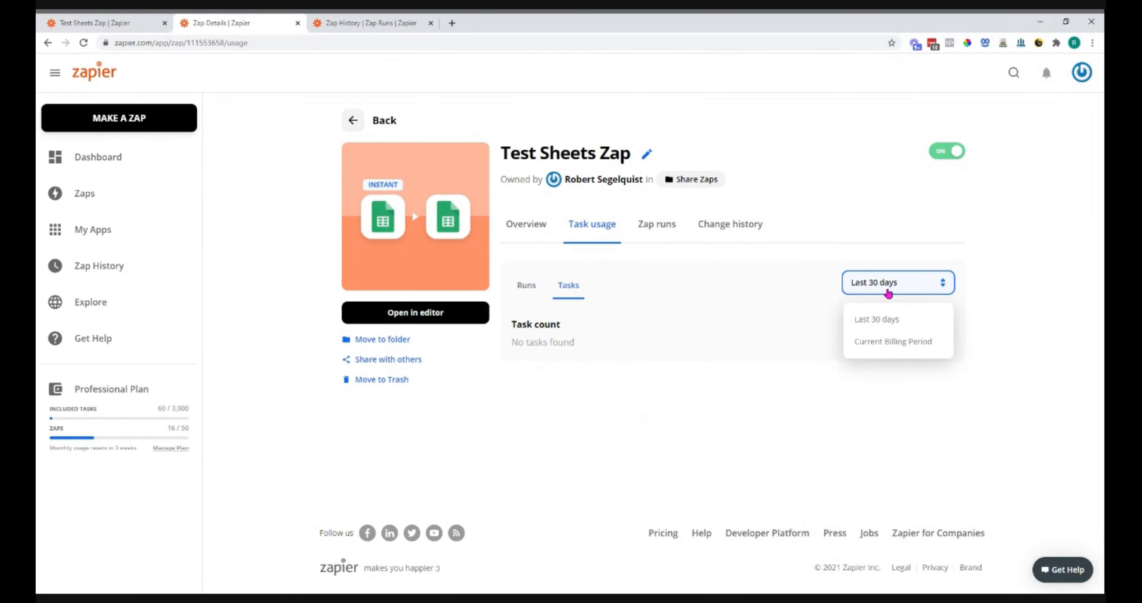
left_click(671, 231)
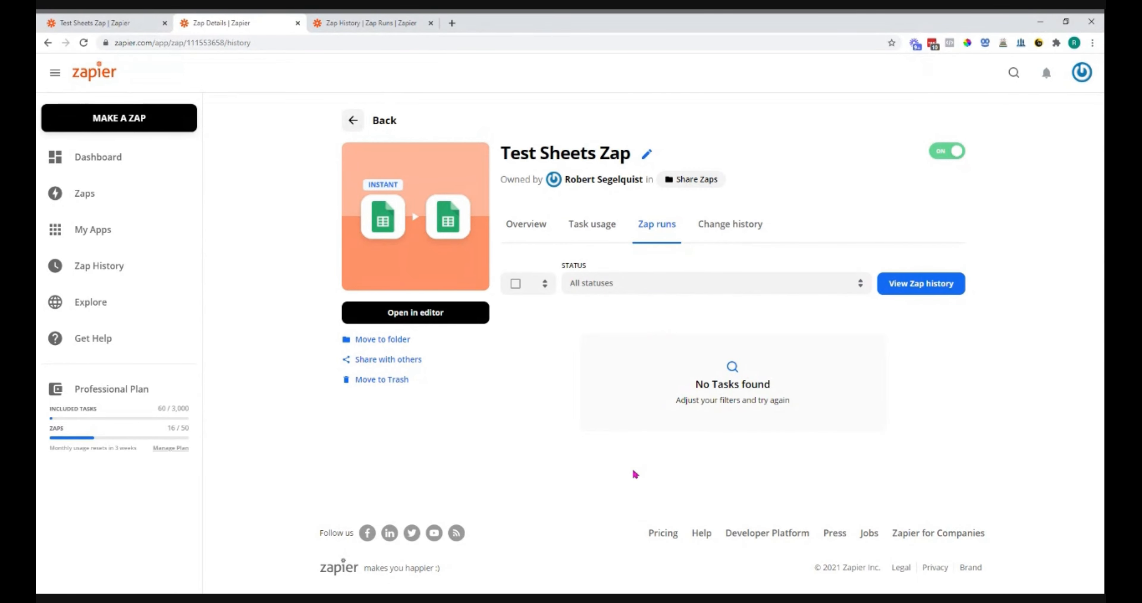
left_click(747, 235)
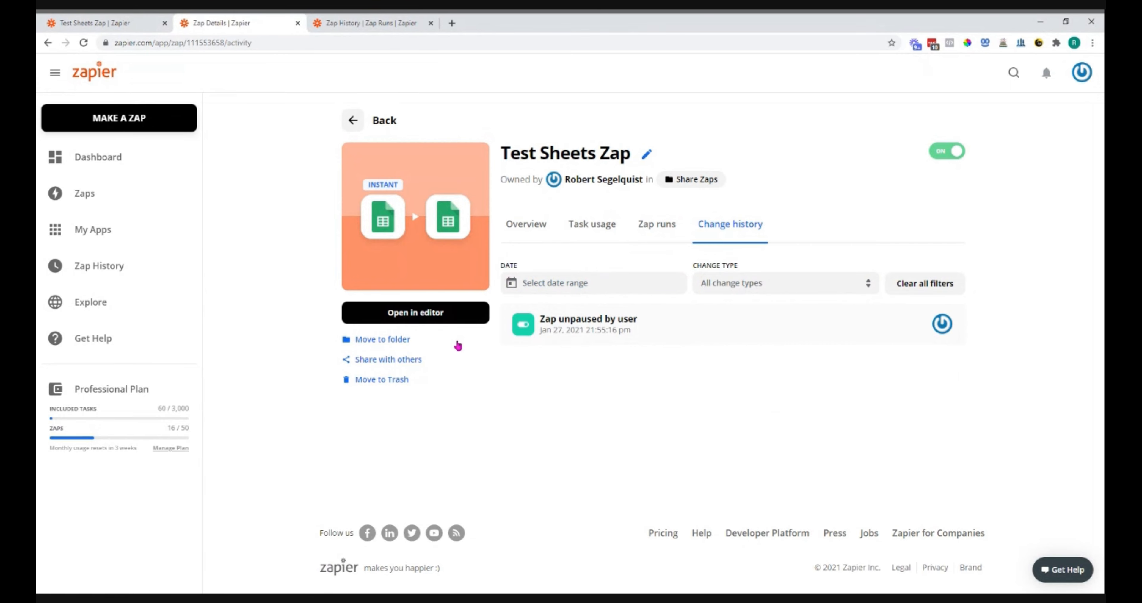
left_click(130, 20)
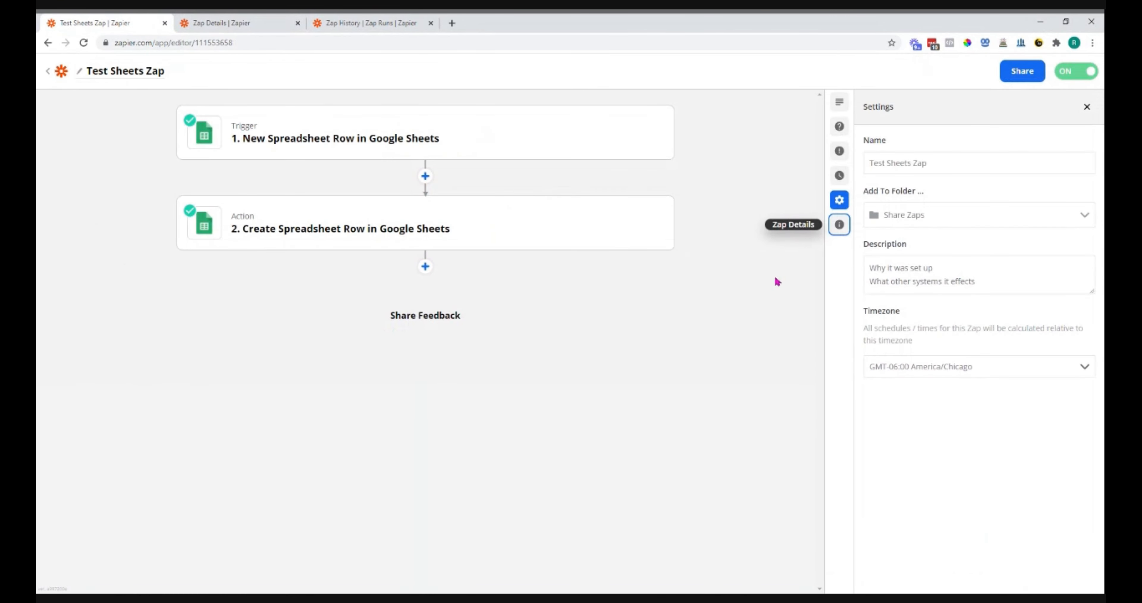